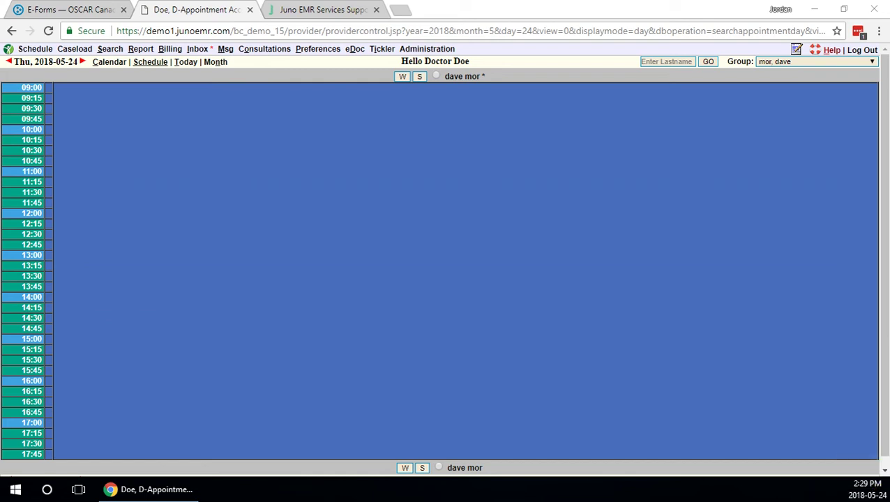
Scroll through the OSCAR Canada E-Forms page in the browser.
left_click(148, 489)
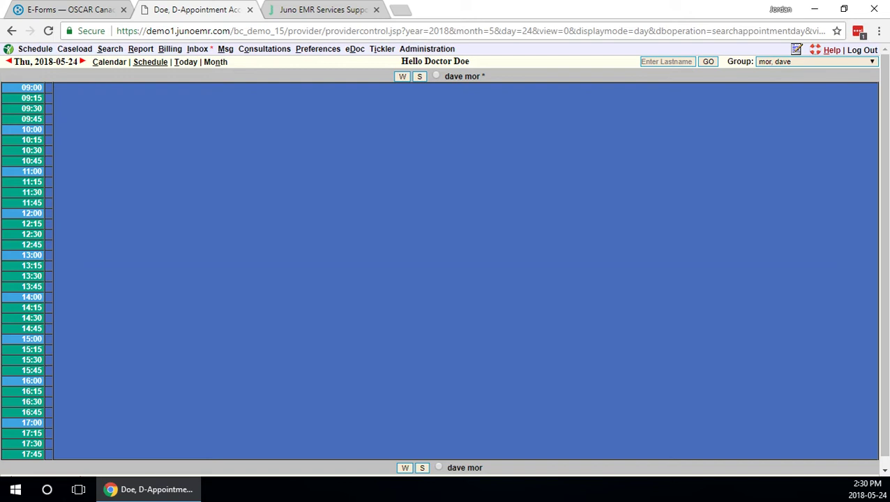
left_click(73, 8)
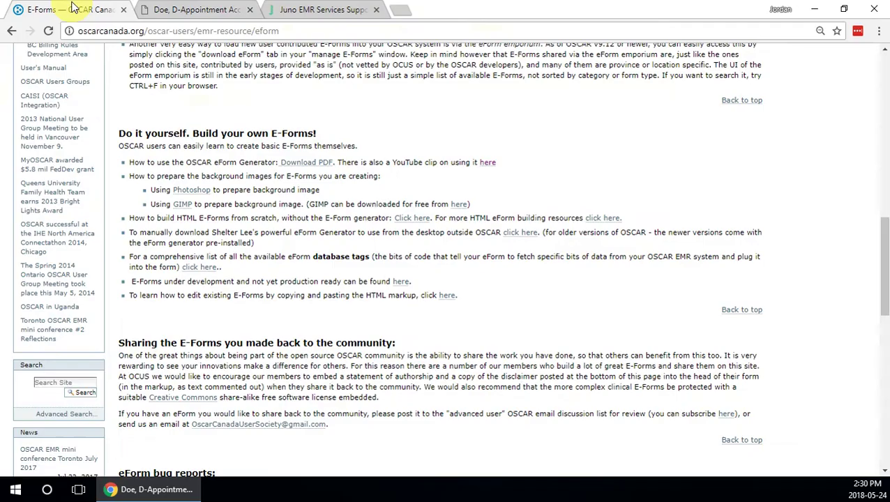
scroll(353, 272, "up", 12)
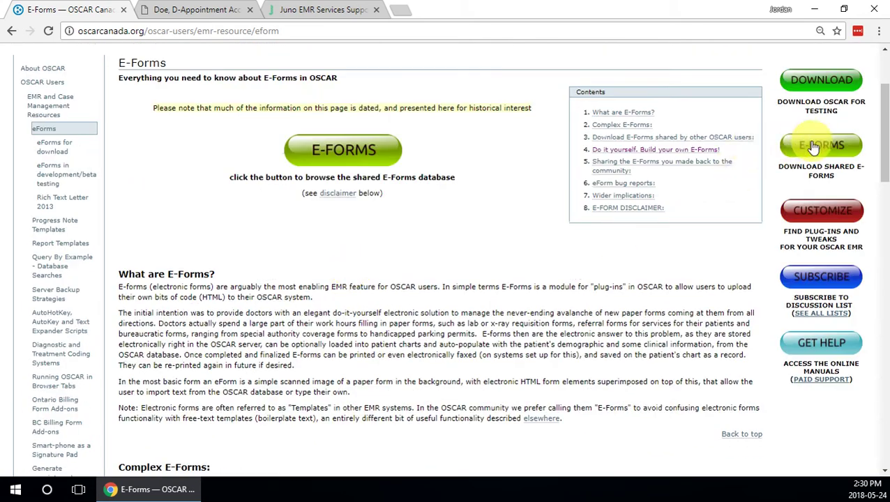
scroll(335, 205, "down", 3)
scroll(333, 205, "down", 3)
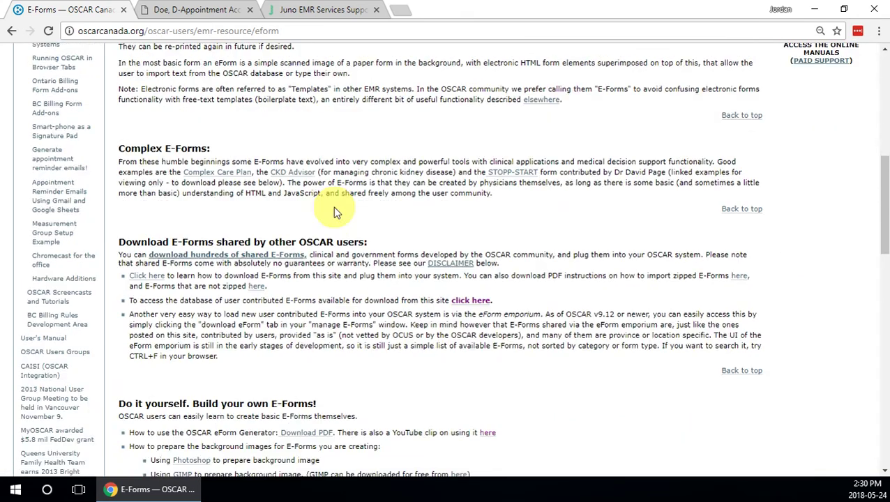
scroll(331, 209, "down", 1)
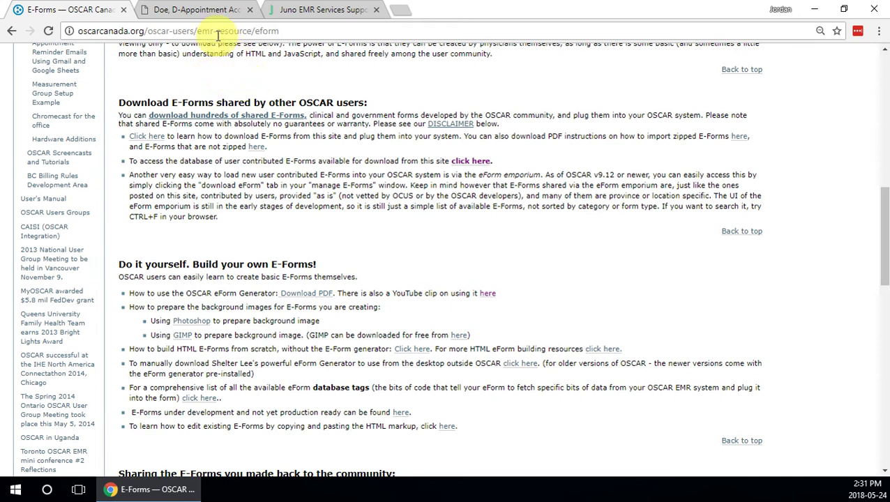
Bring up the Juno EMR support page with the OSCAR McMaster 15 demo server logins.
left_click(209, 10)
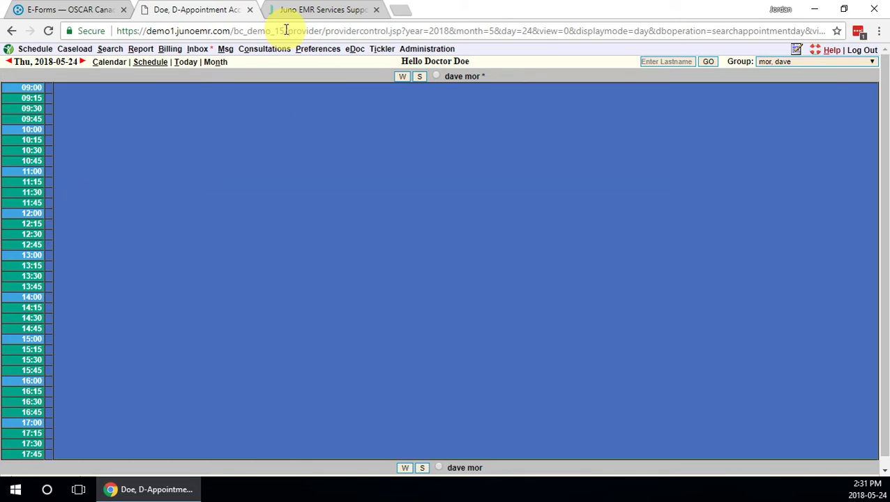
left_click(318, 9)
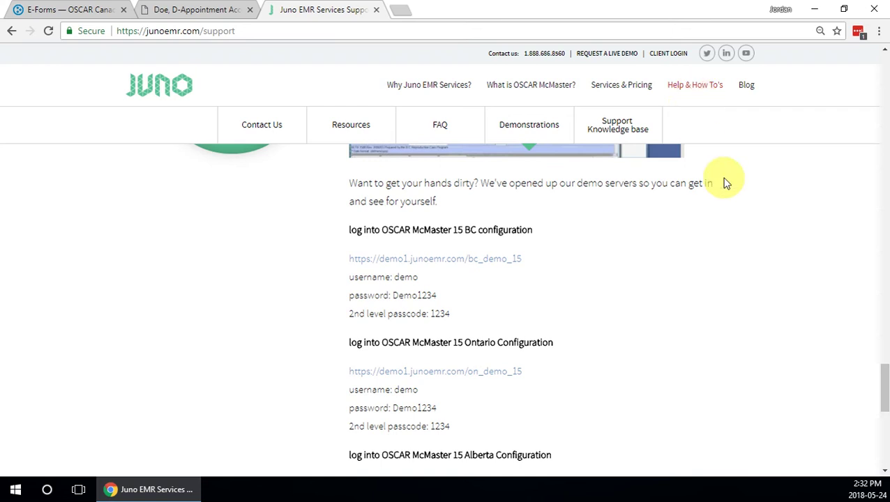
mouse_move(884, 386)
left_mouse_down()
mouse_move(885, 395)
mouse_move(884, 346)
mouse_move(883, 392)
left_mouse_up()
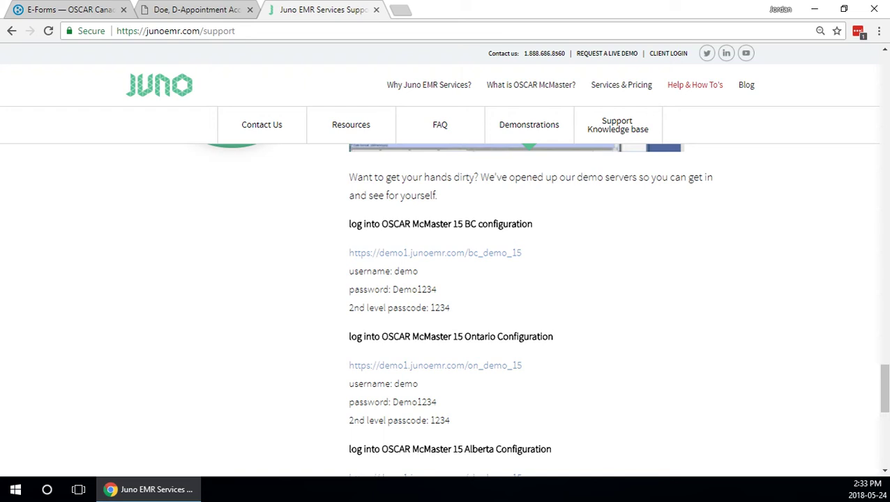
Go to the eForm library through Administration > Forms/eForms, with the page zoomed to 90%.
left_click(195, 8)
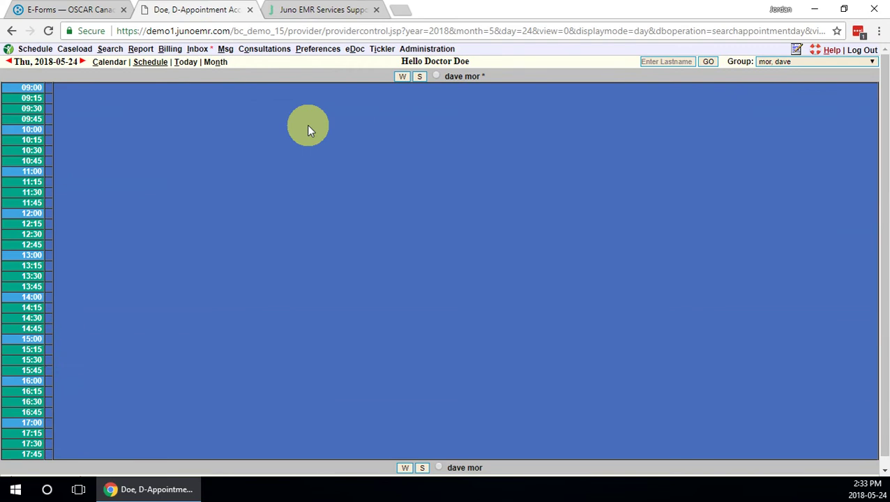
left_click(433, 52)
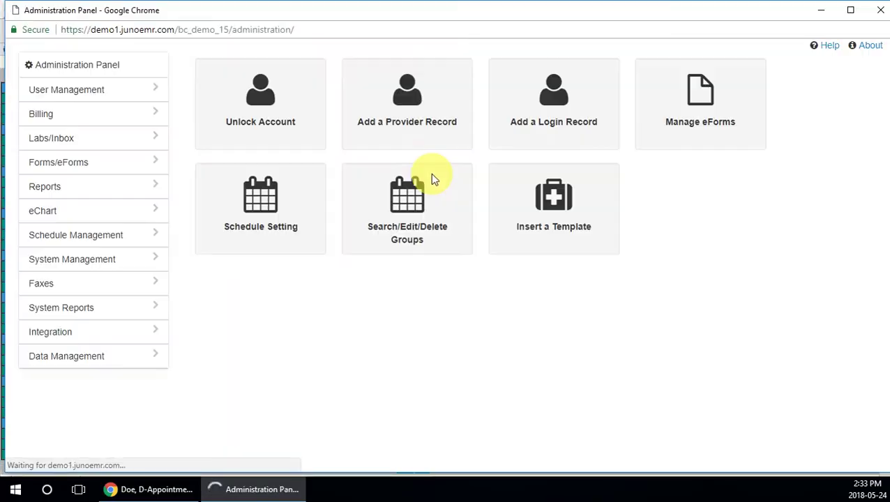
key("ctrl+minus")
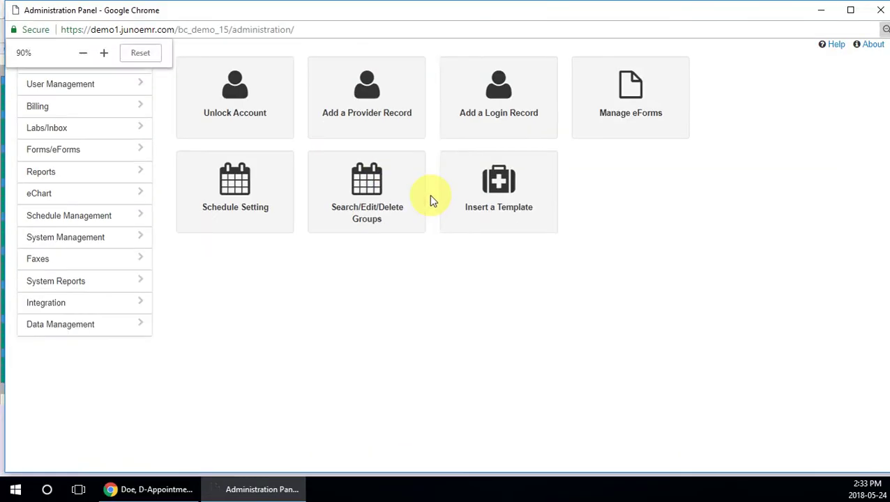
left_click(88, 157)
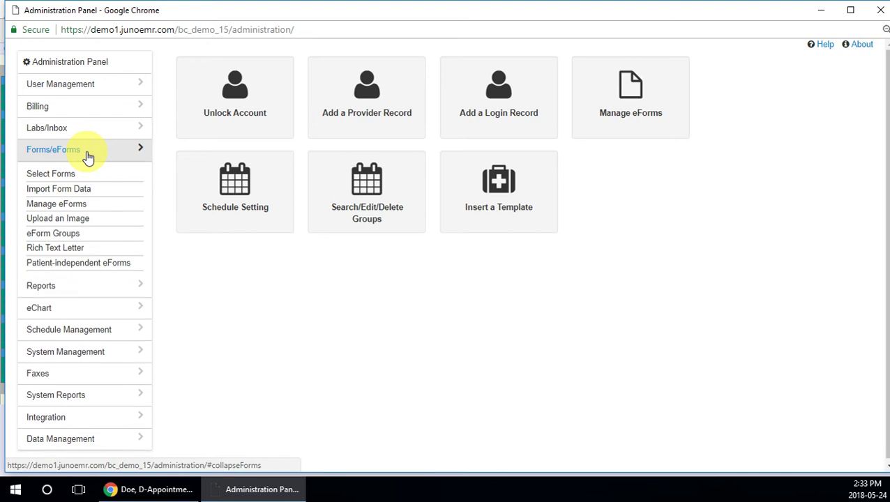
left_click(67, 211)
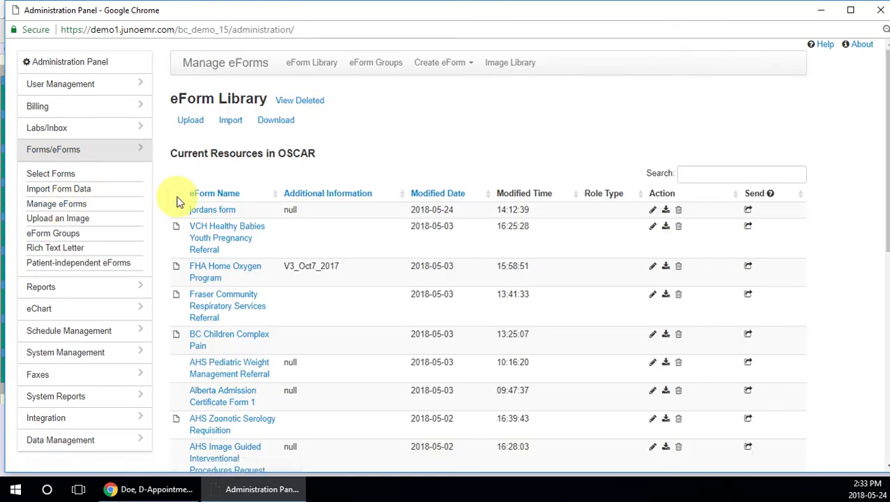
Launch the eForm Generator from the Create eForm options.
scroll(234, 263, "down", 1)
scroll(233, 263, "up", 1)
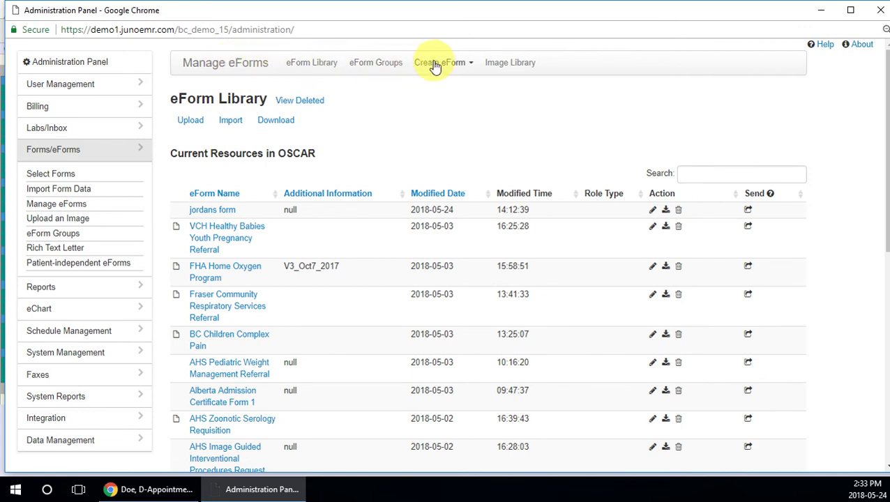
left_click(473, 66)
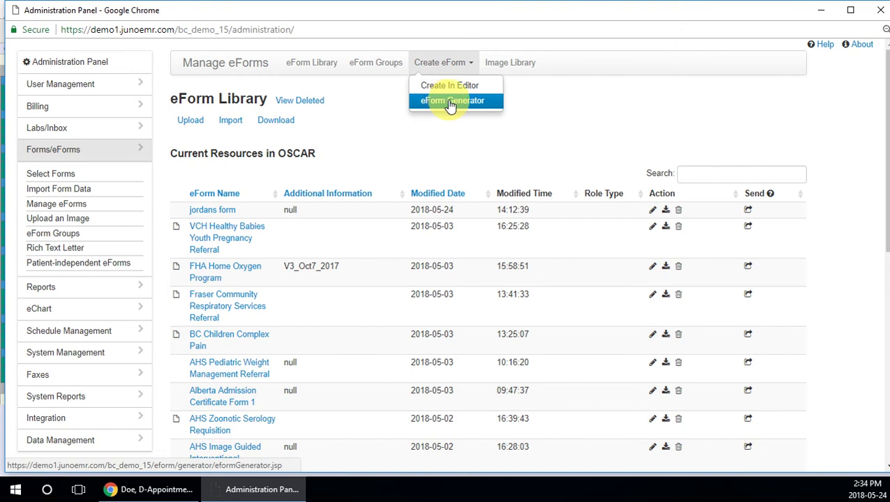
left_click(450, 102)
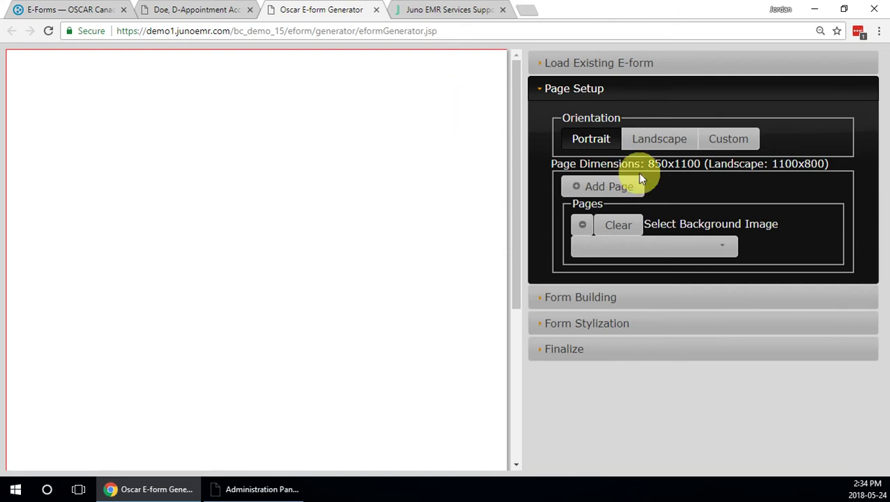
At 80% zoom, browse the existing eForms list and Page Setup, then return to Doe's schedule.
key("ctrl+minus")
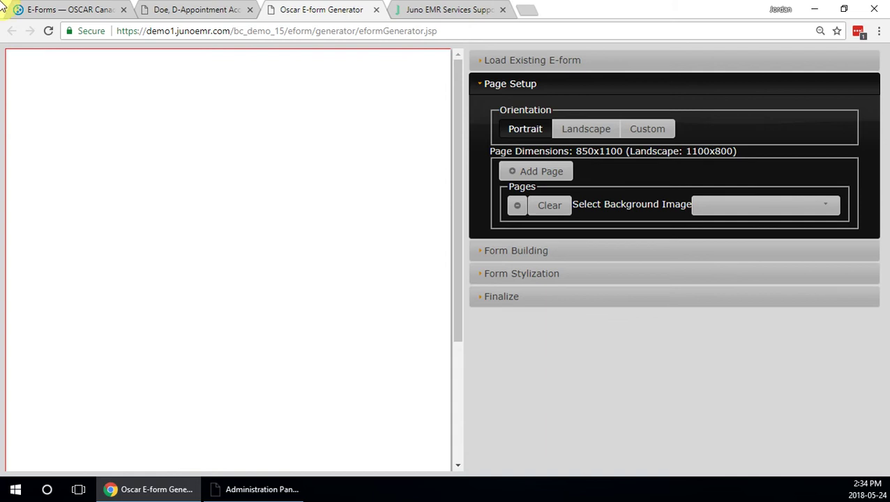
left_click(548, 63)
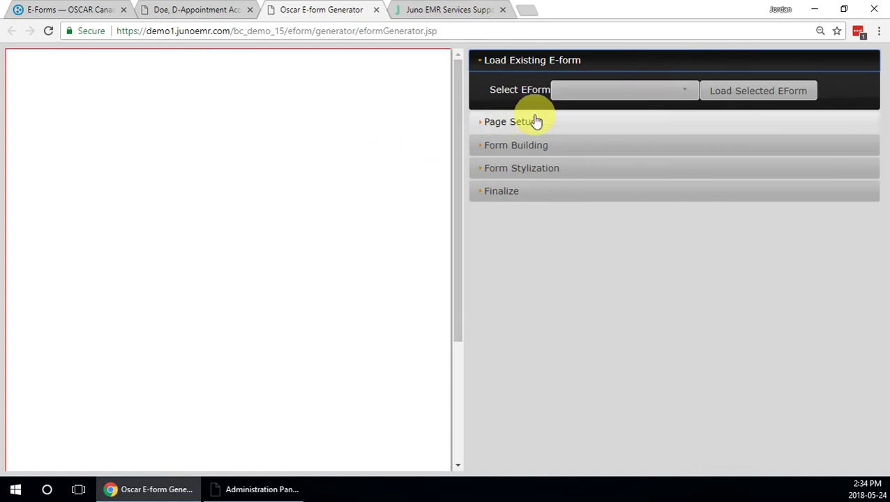
left_click(671, 93)
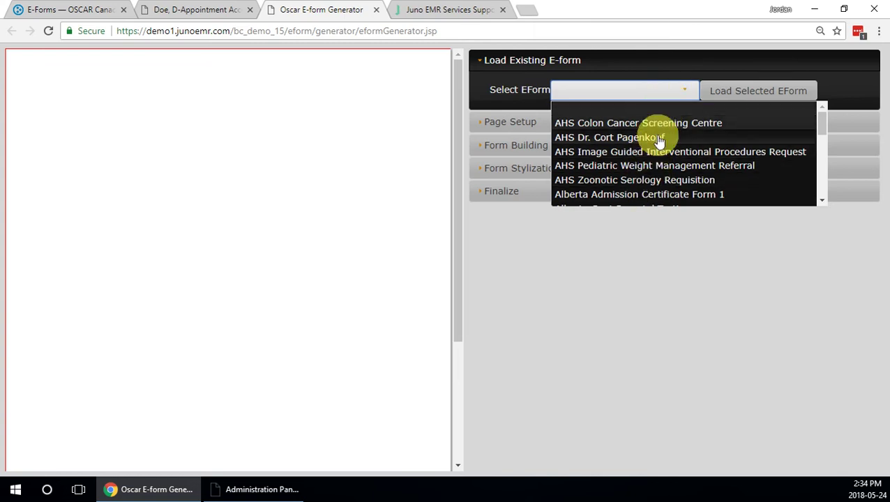
left_click(675, 65)
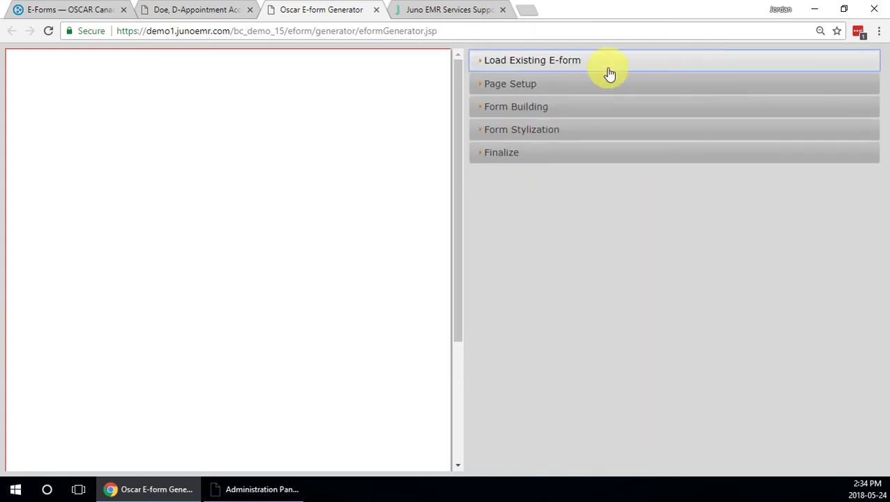
left_click(591, 88)
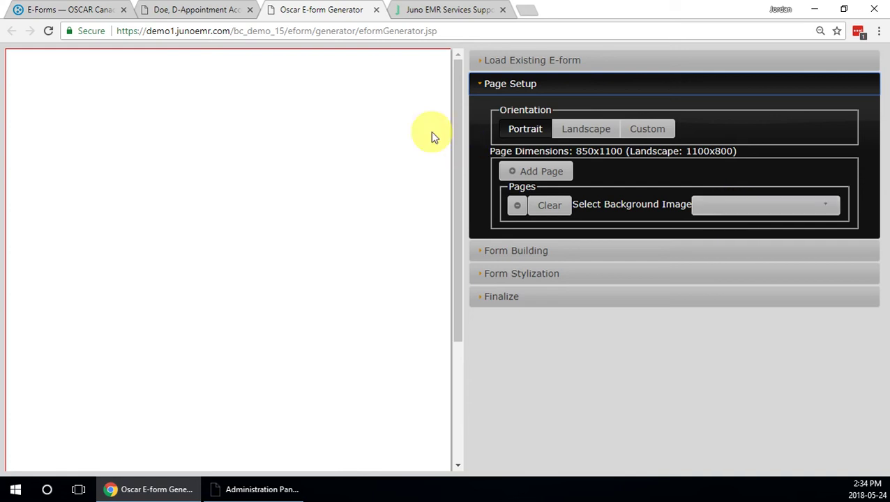
left_click(227, 9)
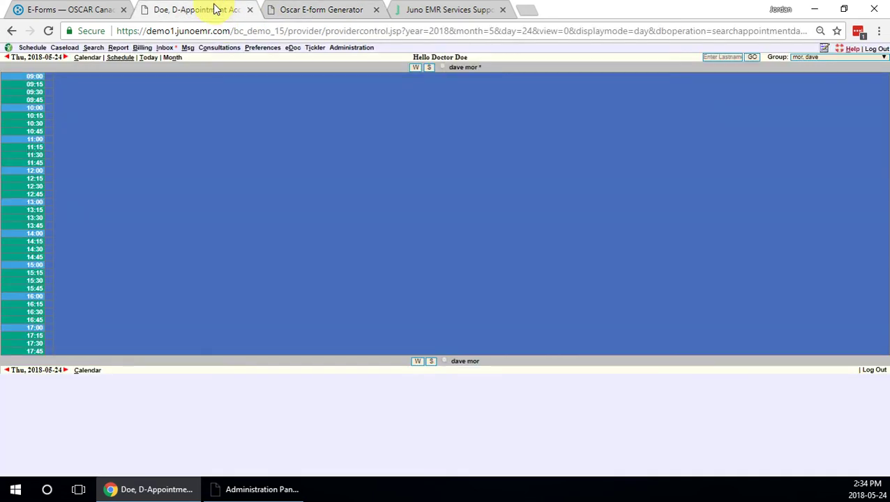
Open and close the Administration Panel window, then return to the eForm Generator tab.
left_click(359, 51)
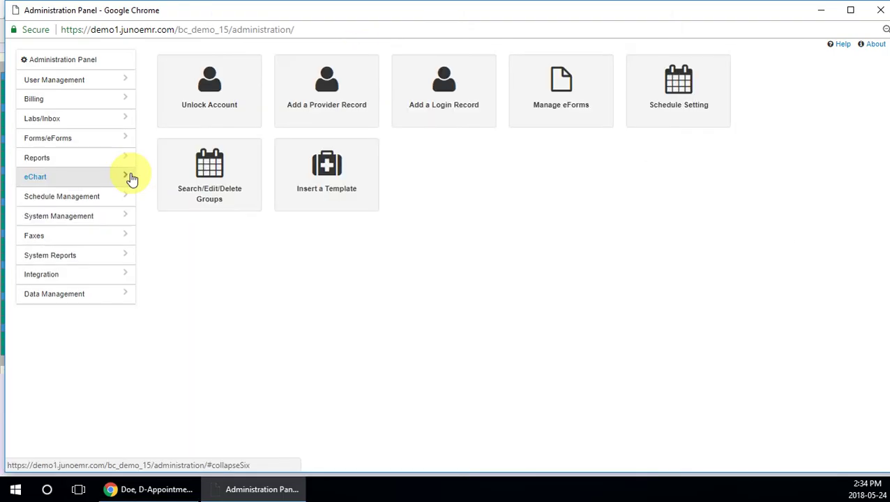
left_click(62, 140)
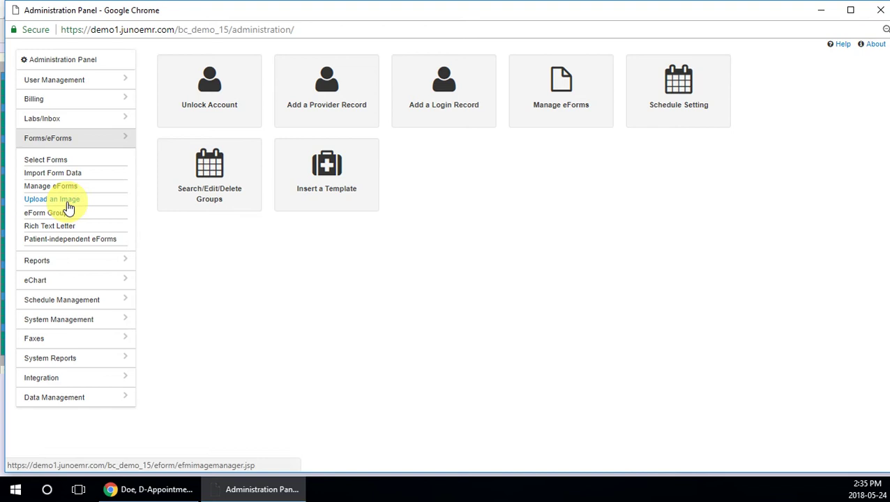
left_click(880, 10)
left_click(325, 9)
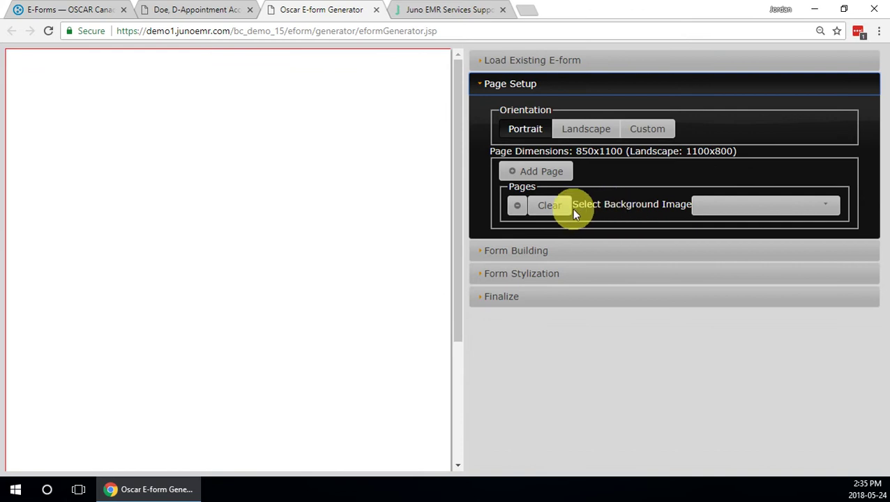
Set page one's background image to AHSImageGuidedRequest.png.
left_click(733, 213)
left_click(734, 254)
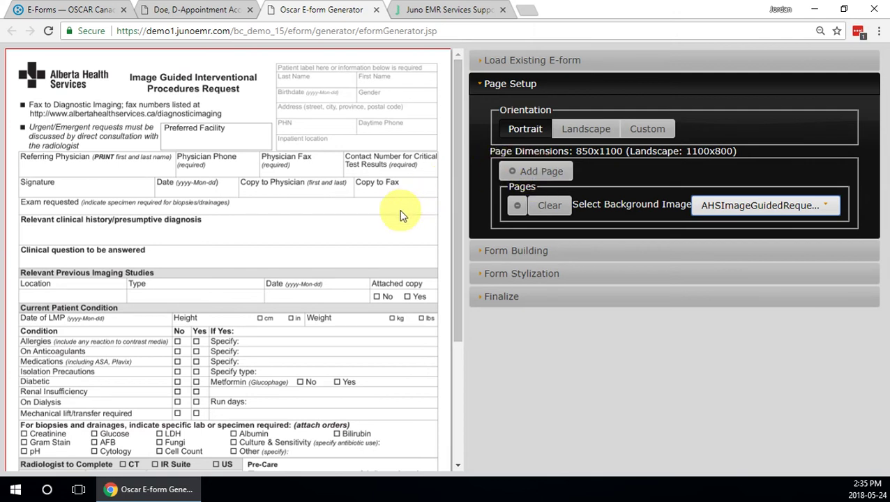
scroll(401, 215, "down", 1)
scroll(401, 215, "down", 3)
scroll(399, 213, "up", 4)
Add a second page with AHSPediatricWeightManagementp1.png as its background.
left_click(543, 171)
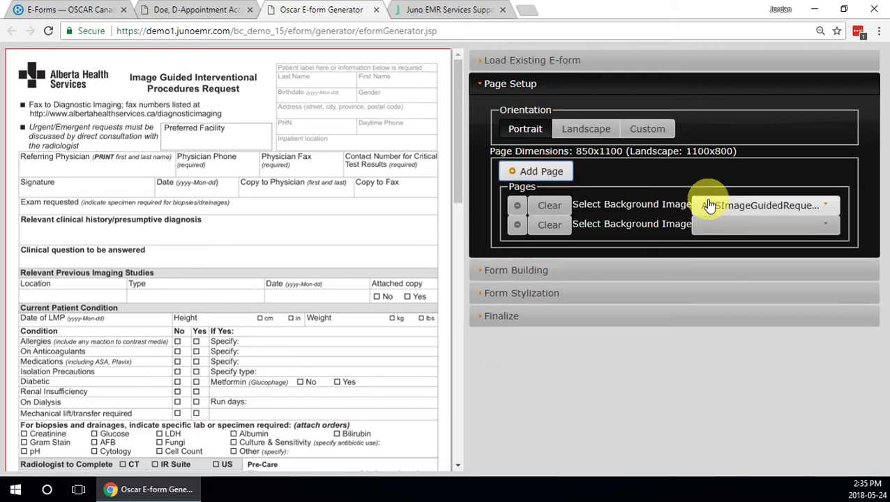
left_click(715, 224)
scroll(739, 290, "down", 3)
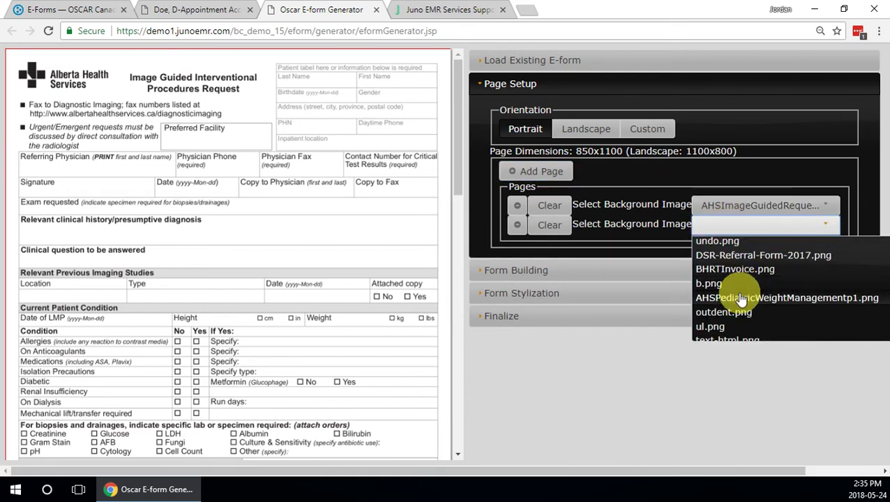
left_click(733, 300)
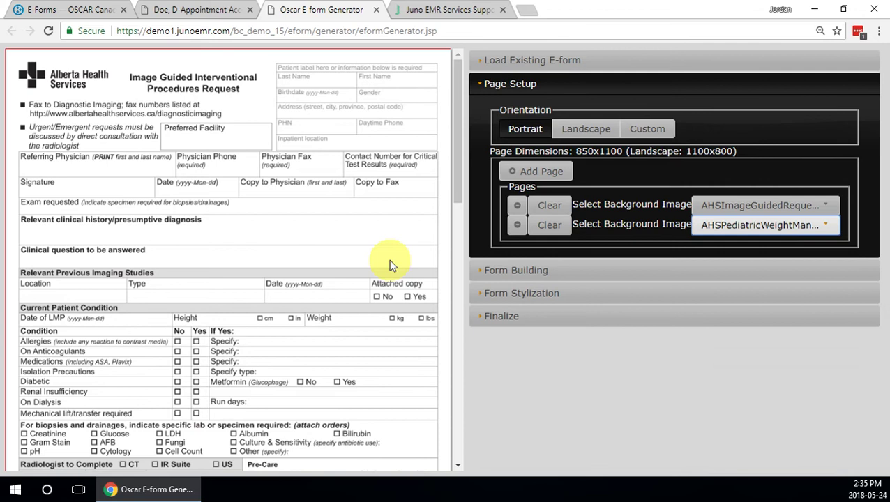
scroll(224, 210, "down", 3)
scroll(224, 209, "down", 8)
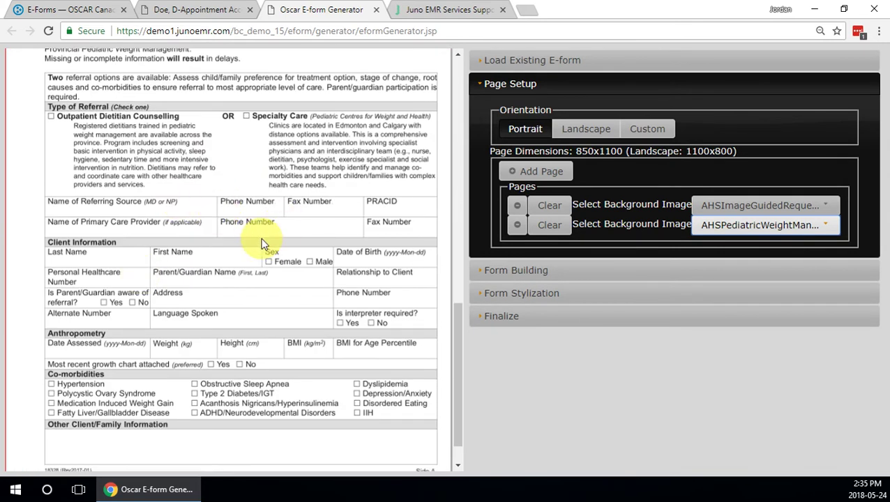
scroll(259, 238, "up", 10)
scroll(259, 238, "up", 2)
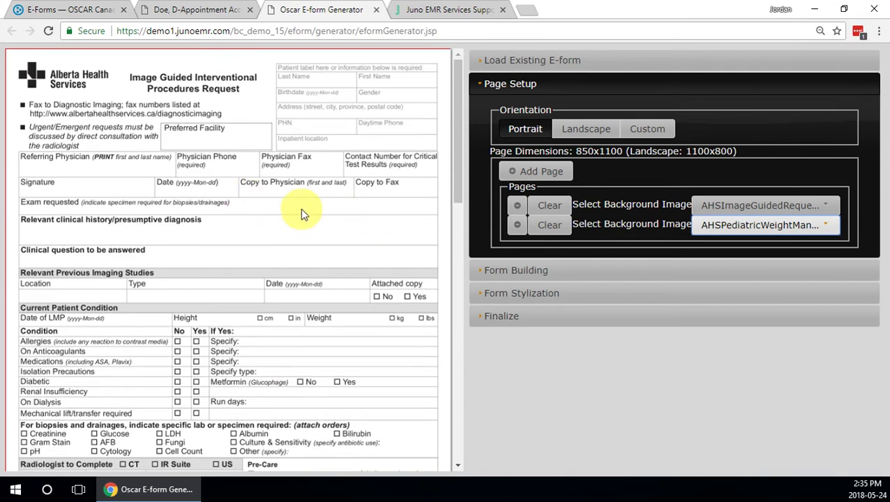
Delete the Image Guided request page, leaving only the Pediatric Weight Management page.
left_click(518, 205)
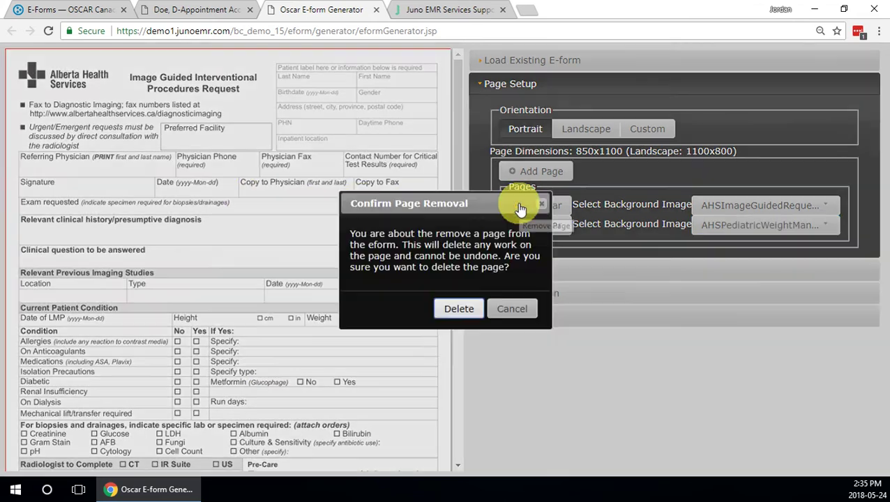
left_click(459, 309)
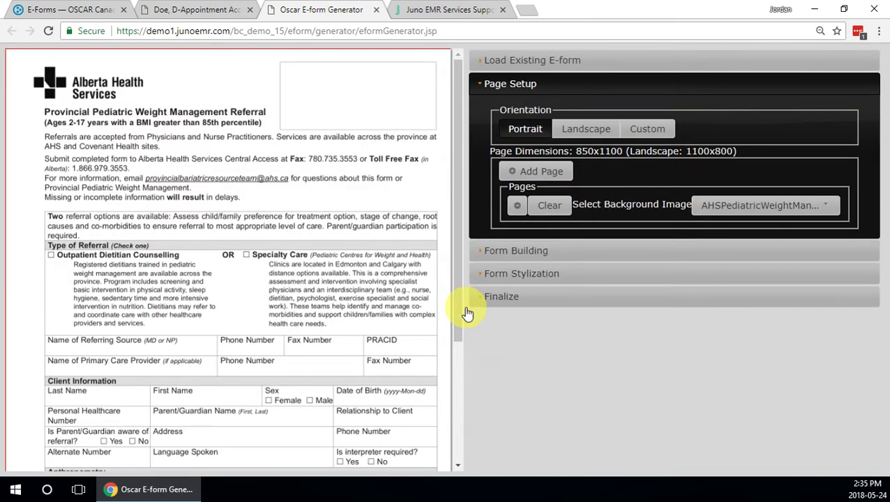
left_click_drag(459, 292, 461, 250)
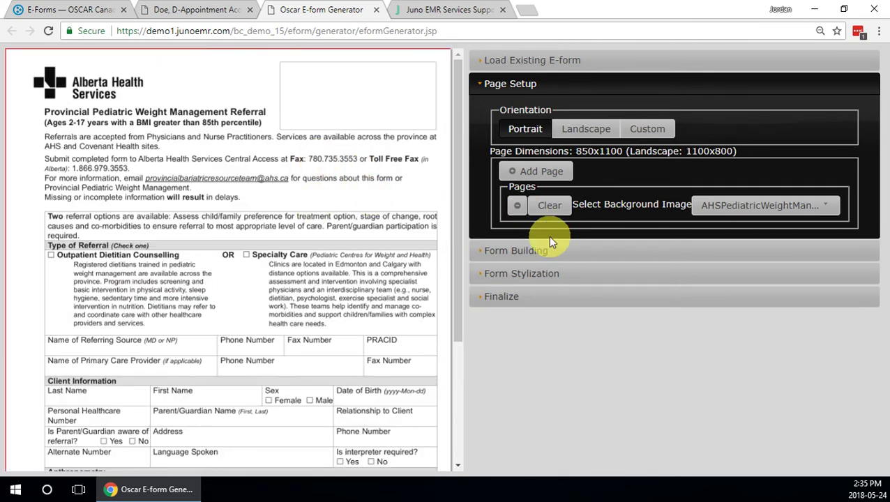
Place an unchecked checkbox field on the Specialty Care box under Type of Referral.
left_click(540, 253)
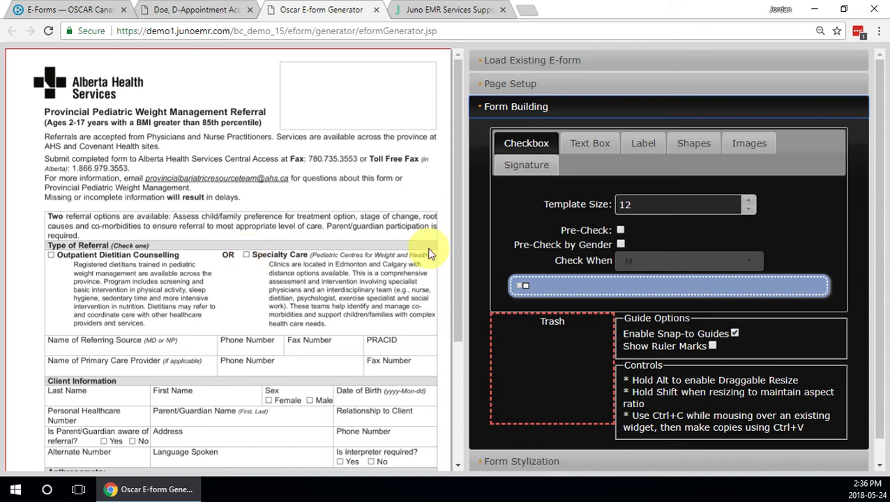
left_click_drag(523, 288, 246, 258)
left_click(621, 231)
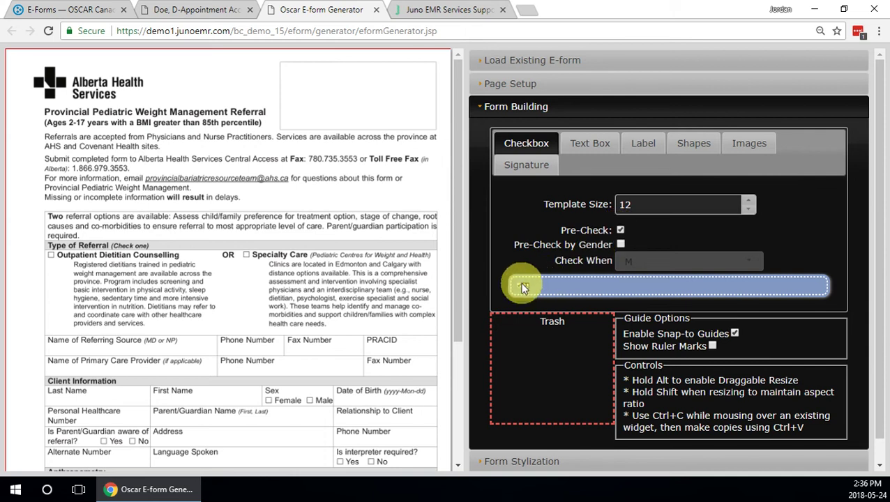
left_click(620, 230)
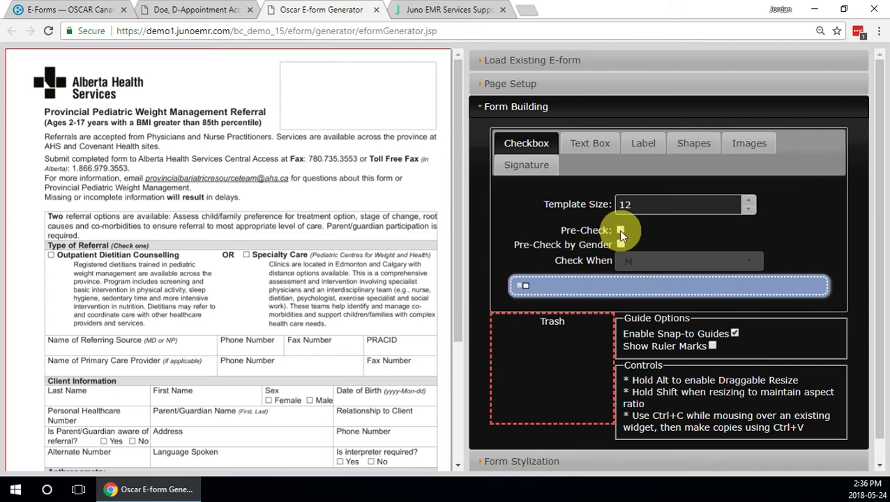
left_click_drag(524, 284, 289, 264)
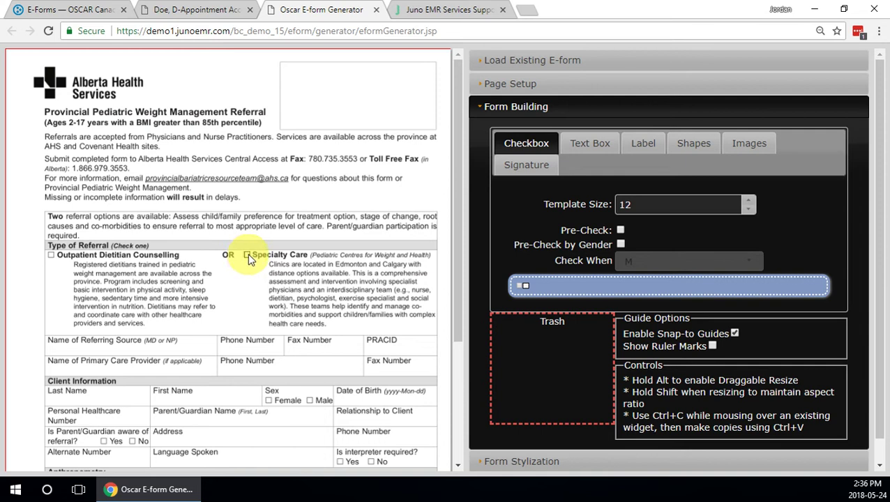
left_click_drag(247, 264, 246, 256)
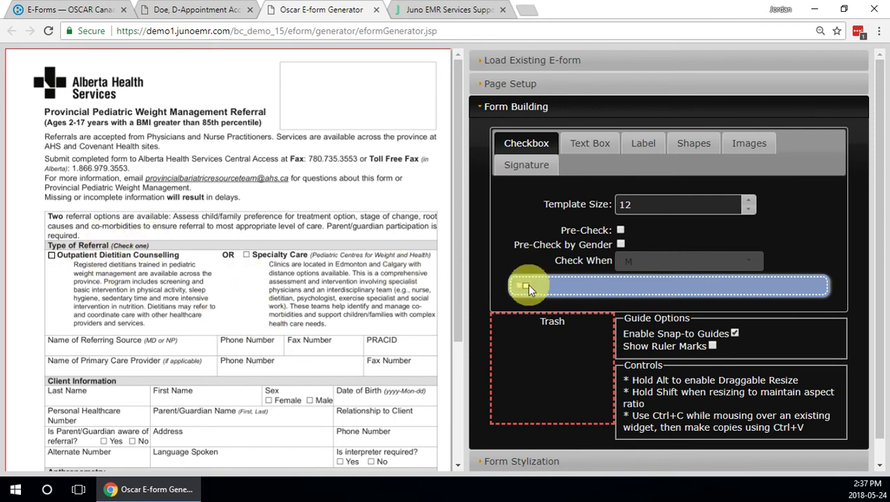
left_click_drag(525, 284, 246, 263)
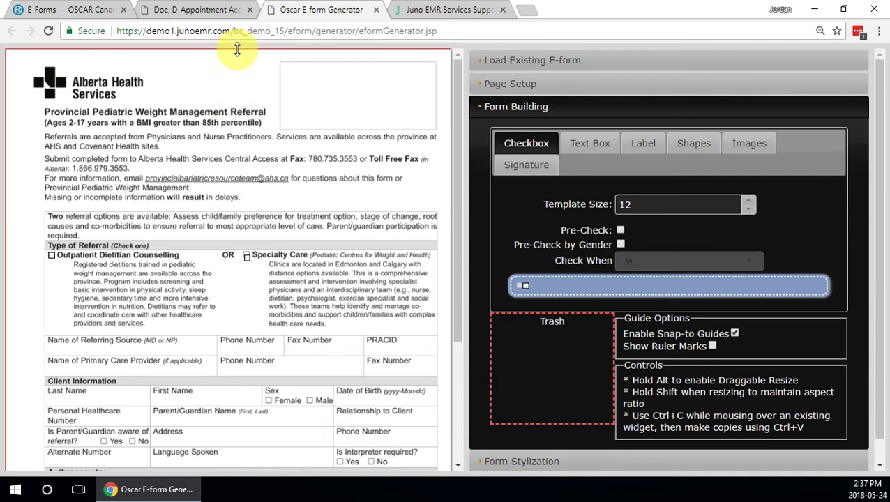
Align red guides with the referral row and checkbox column, then add a Hypertension checkbox.
left_click_drag(237, 50, 241, 252)
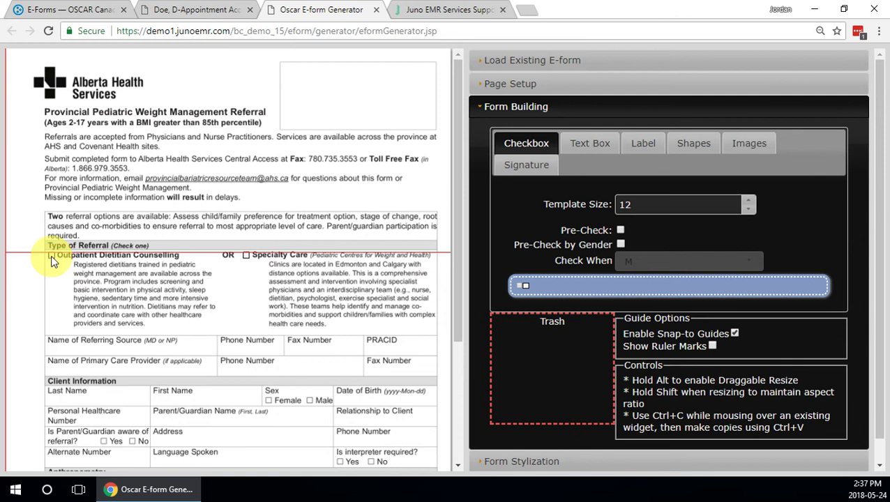
mouse_move(52, 257)
left_mouse_down()
mouse_move(57, 266)
mouse_move(50, 261)
left_mouse_up()
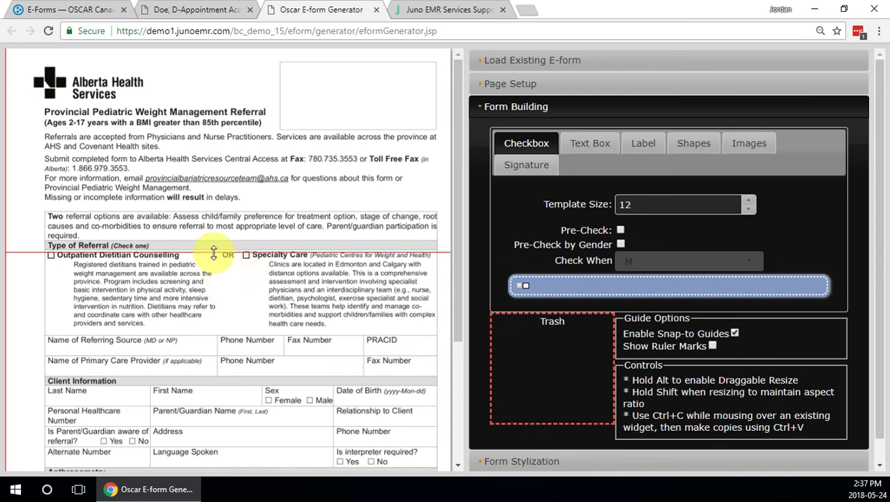
left_click_drag(213, 253, 221, 219)
scroll(209, 262, "down", 2)
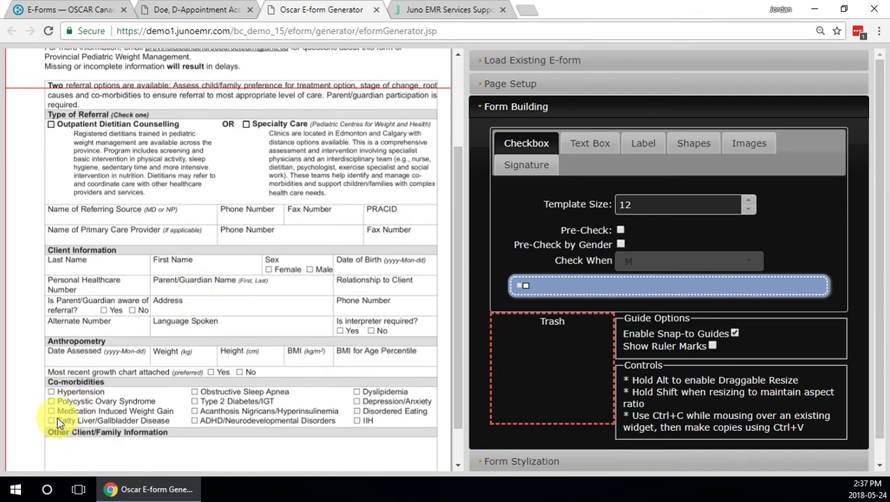
left_click_drag(5, 381, 49, 375)
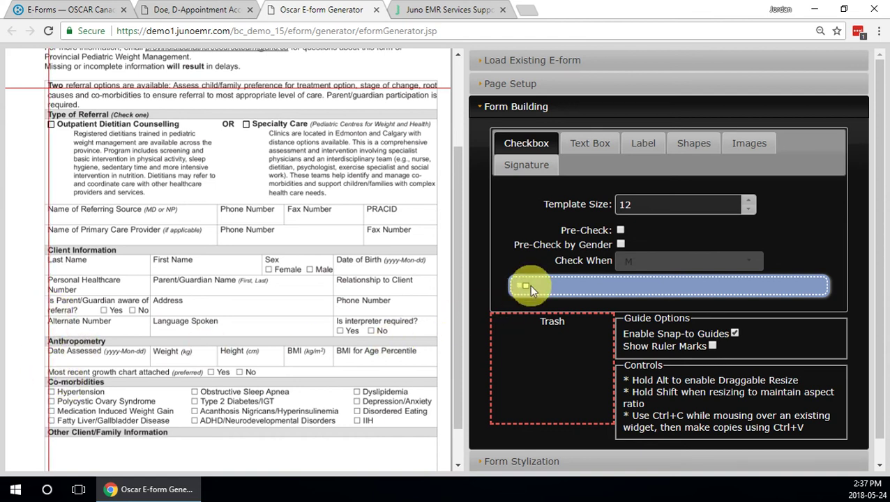
left_click_drag(518, 296, 59, 397)
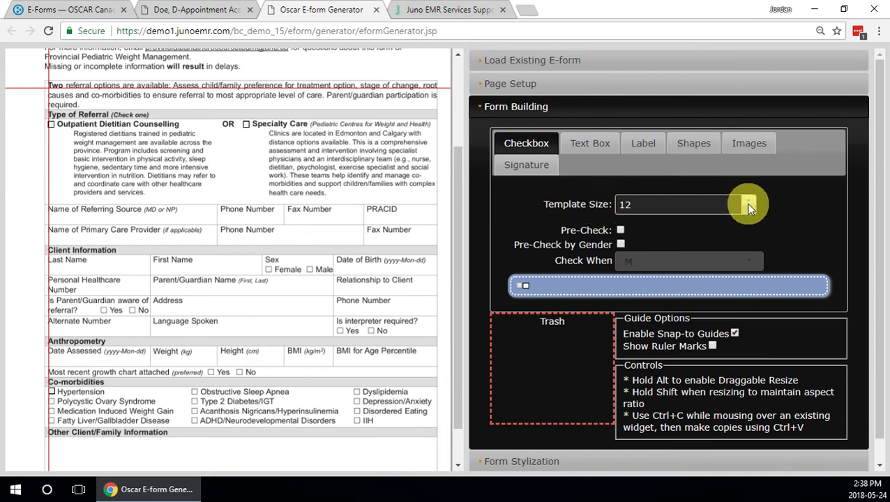
left_click(620, 244)
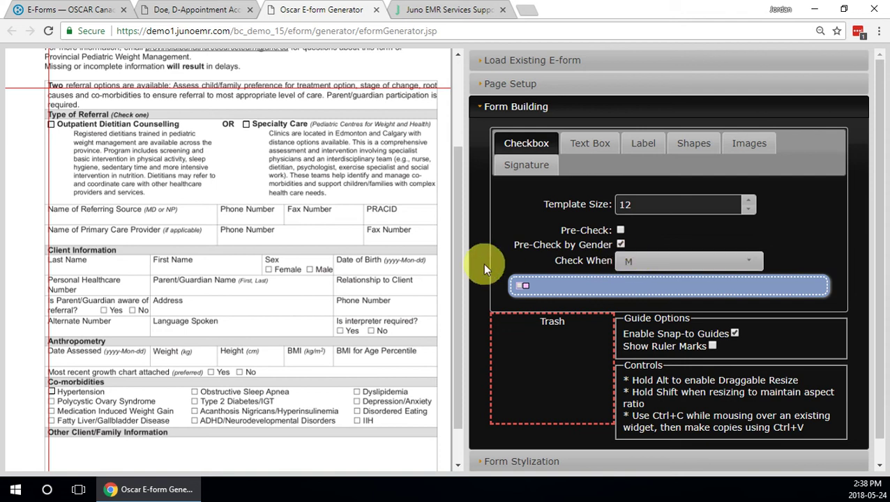
left_click(620, 245)
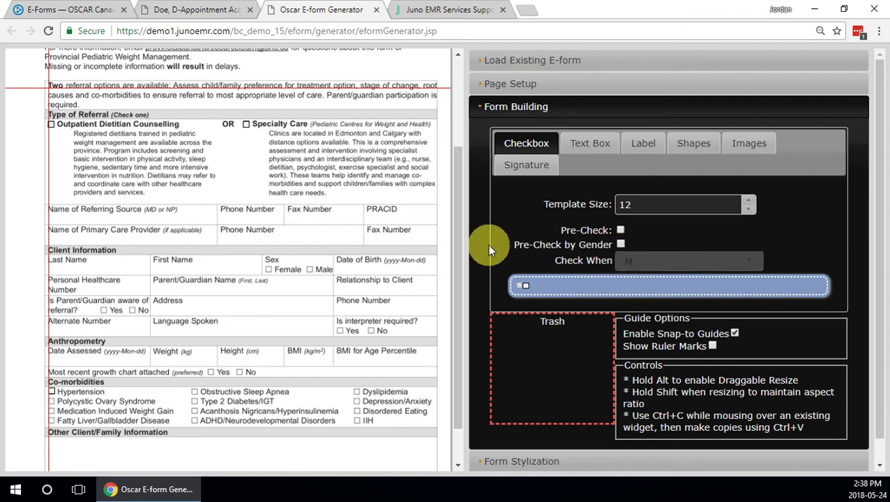
left_click_drag(457, 238, 466, 152)
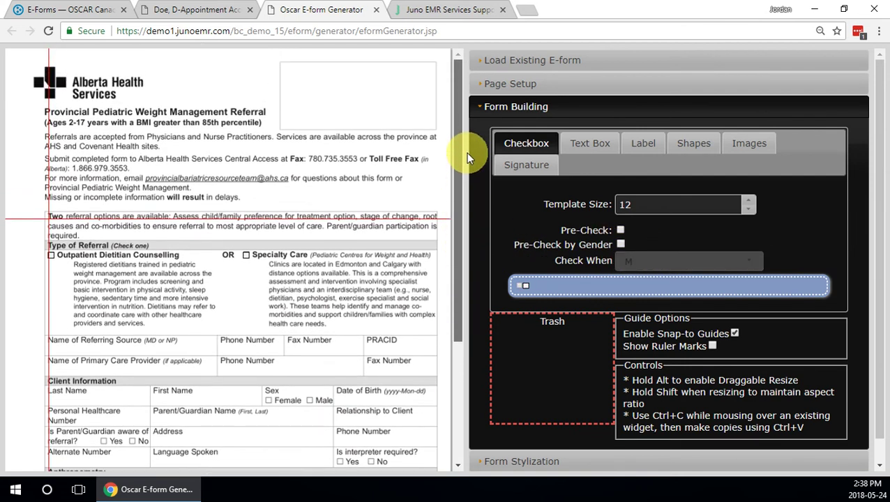
scroll(236, 261, "down", 3)
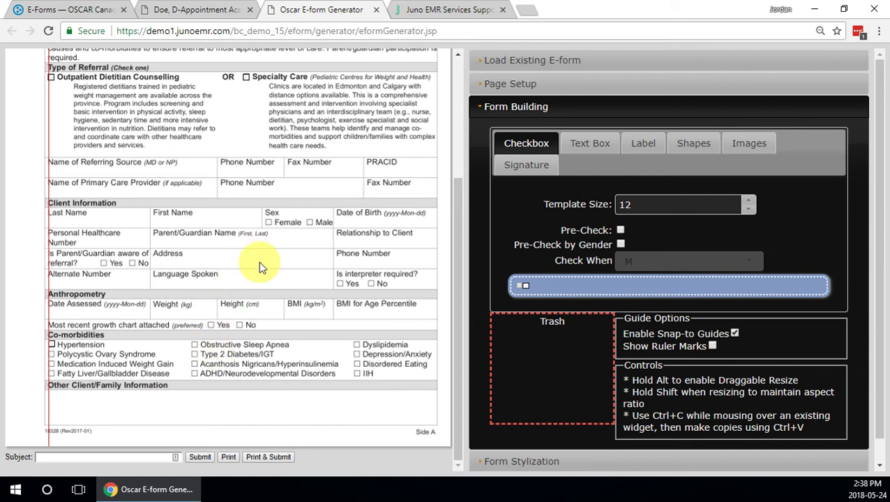
scroll(349, 197, "up", 2)
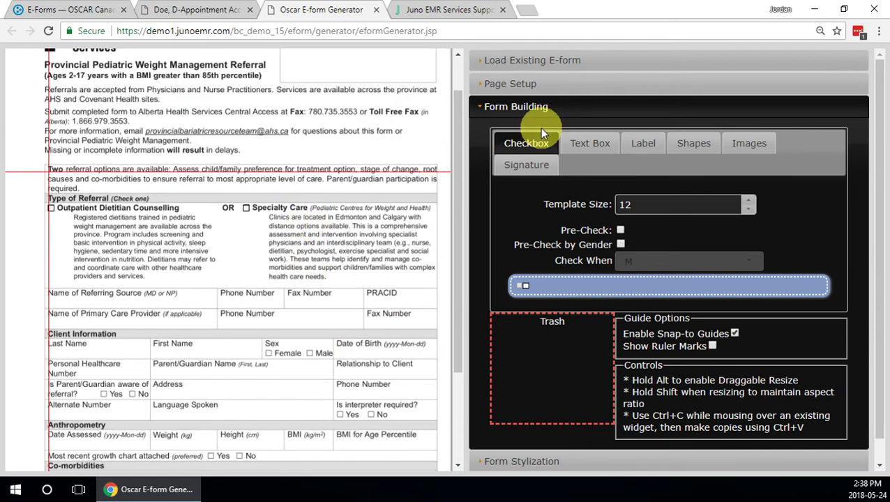
Add a single-line text field on Name of Referring Source, widened toward Phone Number.
left_click(593, 147)
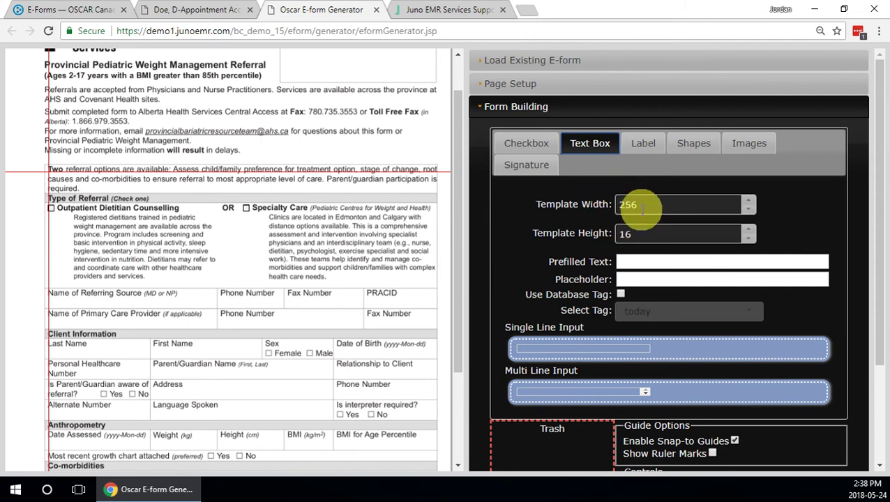
scroll(632, 232, "down", 2)
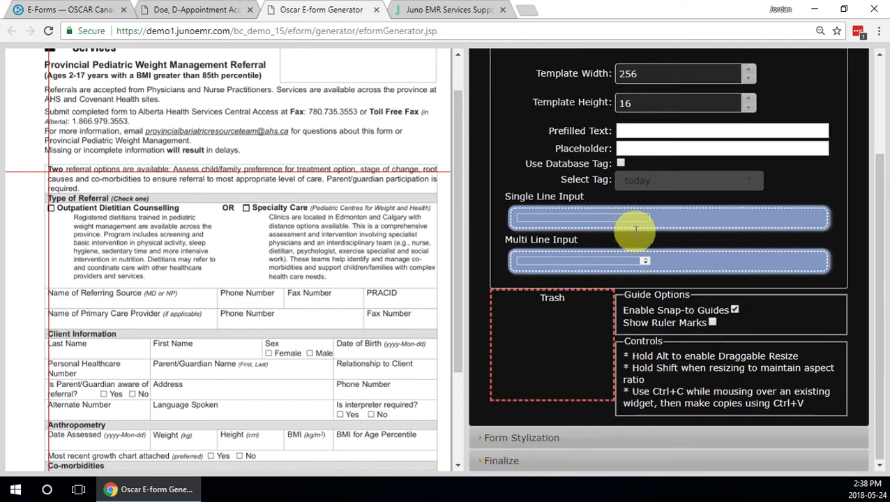
scroll(633, 233, "up", 1)
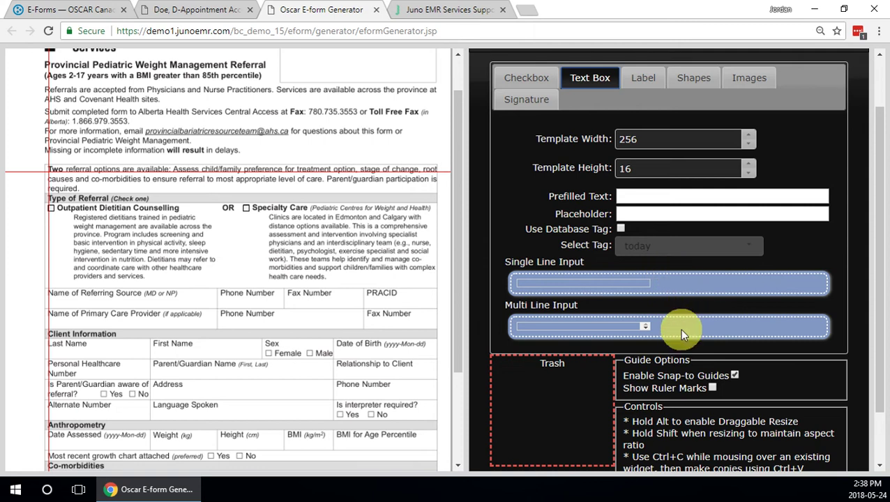
left_click_drag(603, 283, 137, 300)
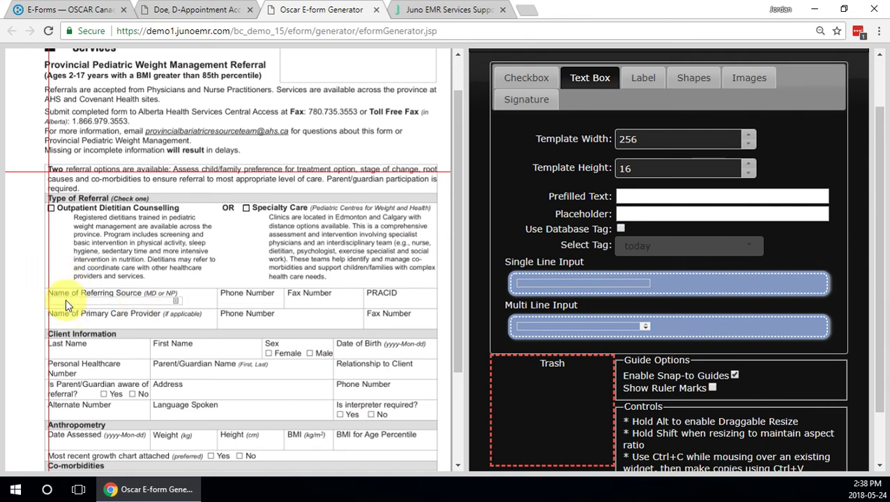
mouse_move(65, 302)
left_mouse_down()
mouse_move(100, 302)
mouse_move(69, 305)
left_mouse_up()
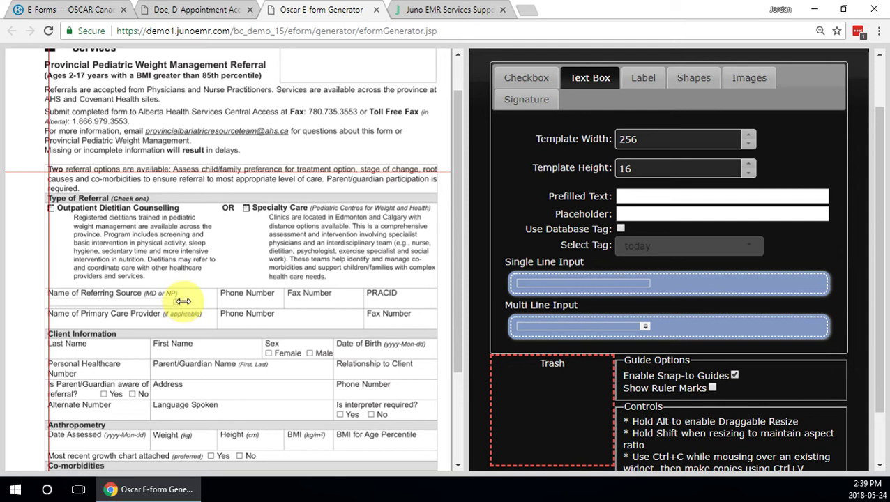
left_click_drag(182, 302, 215, 302)
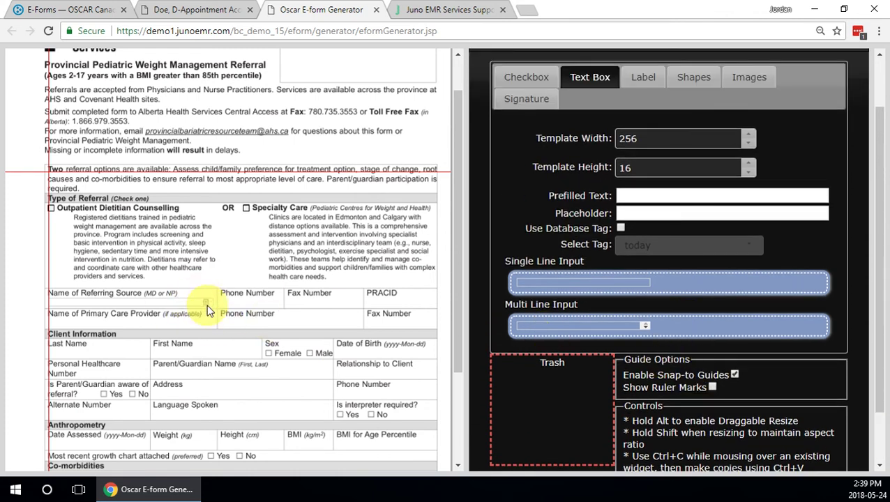
scroll(705, 325, "down", 1)
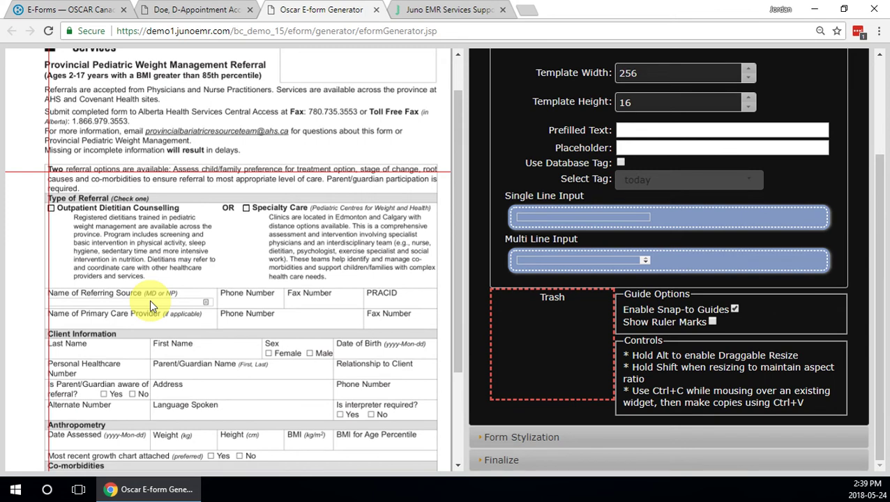
left_click(150, 300)
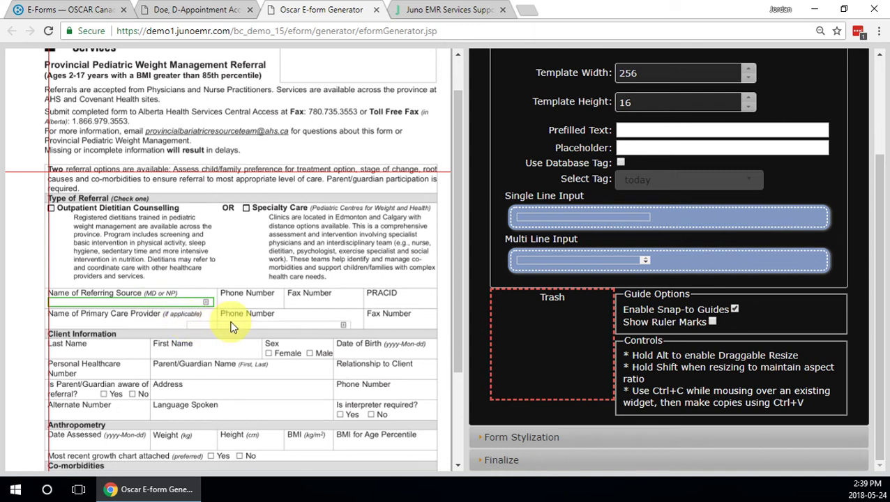
key("ctrl+v")
left_click_drag(145, 319, 95, 323)
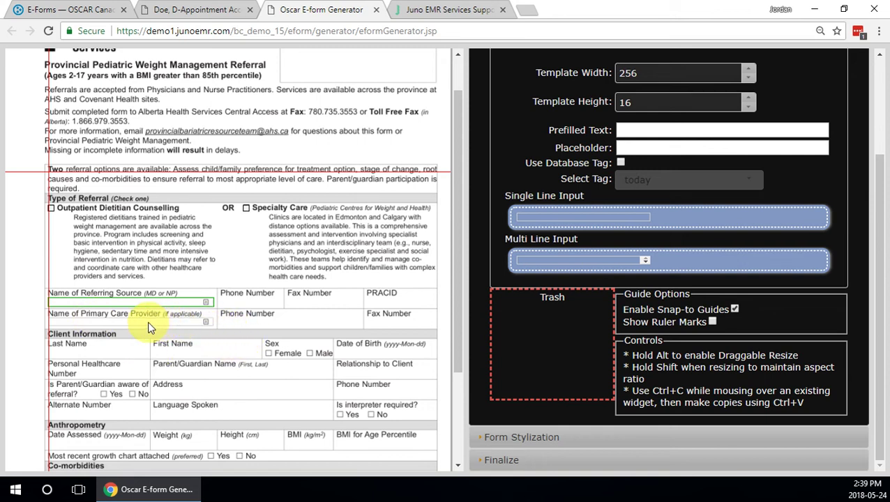
left_click_drag(148, 321, 548, 339)
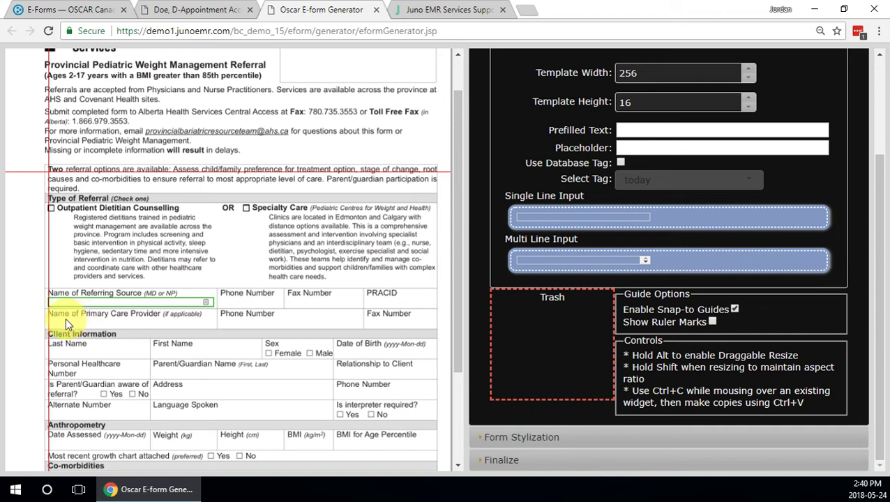
scroll(526, 345, "up", 2)
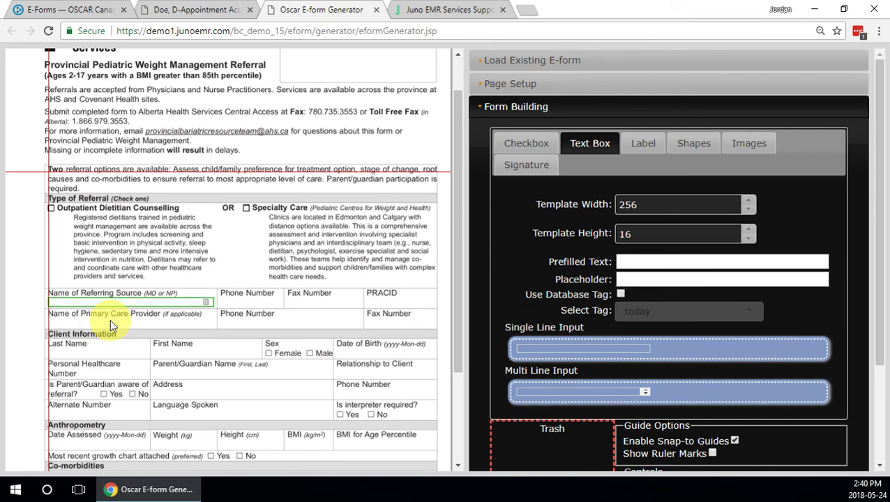
Add a wide 'doctor' database-tag text field under Name of Primary Care Provider.
left_click(620, 295)
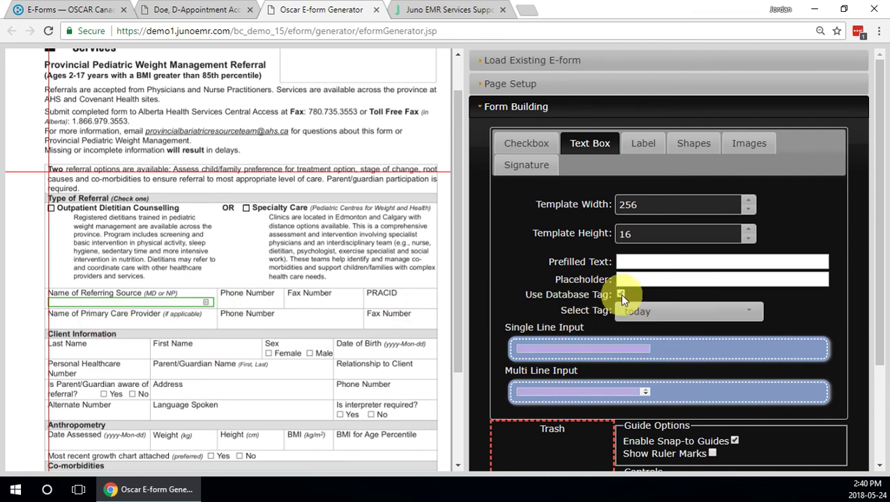
left_click(656, 314)
scroll(710, 366, "down", 20)
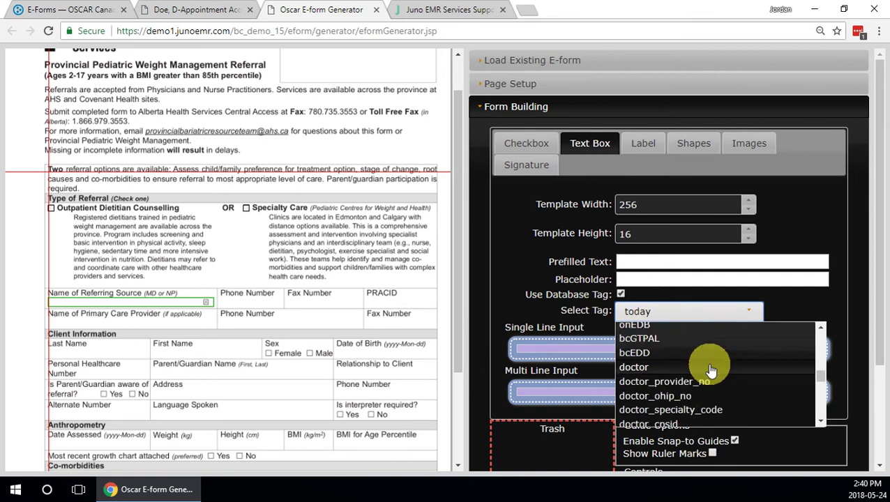
left_click(634, 367)
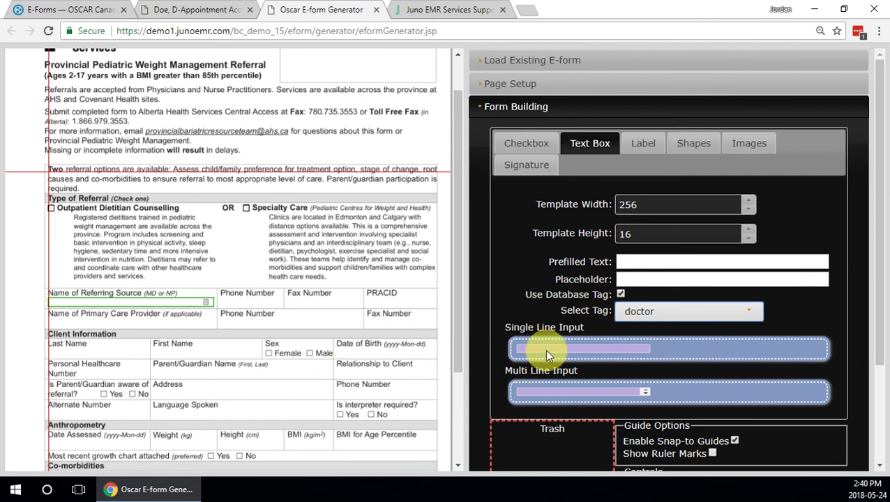
left_click_drag(544, 349, 81, 324)
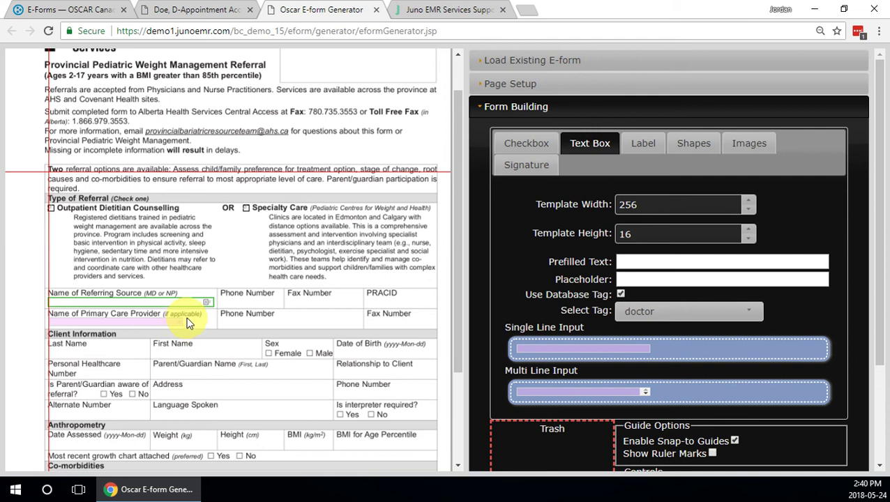
left_click_drag(183, 321, 212, 322)
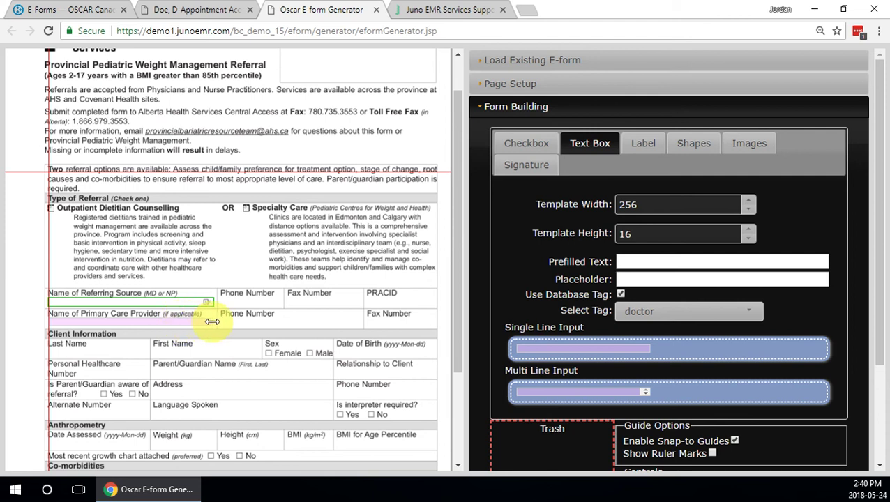
Turn off the database tag for new text fields and begin a prefilled value.
left_click(622, 295)
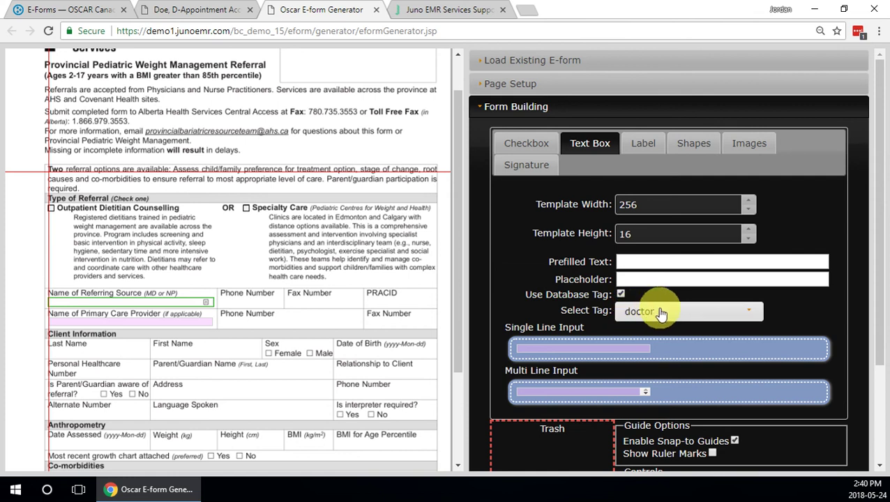
left_click(686, 319)
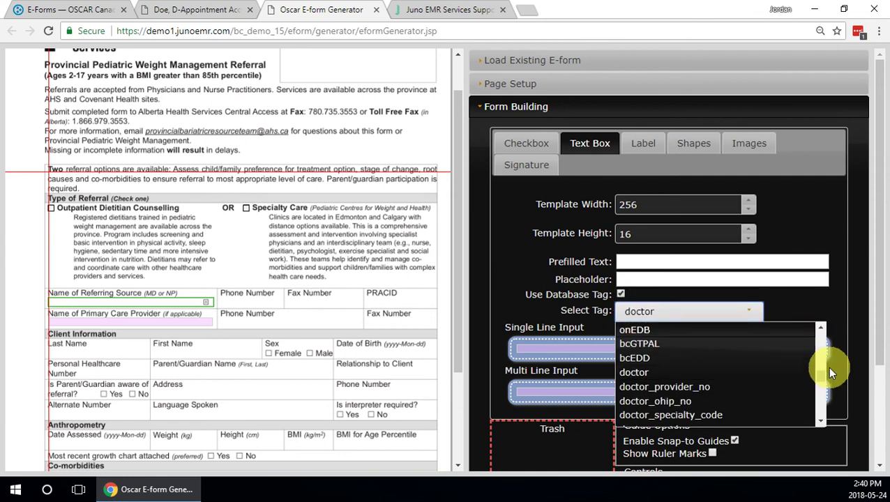
scroll(825, 379, "down", 10)
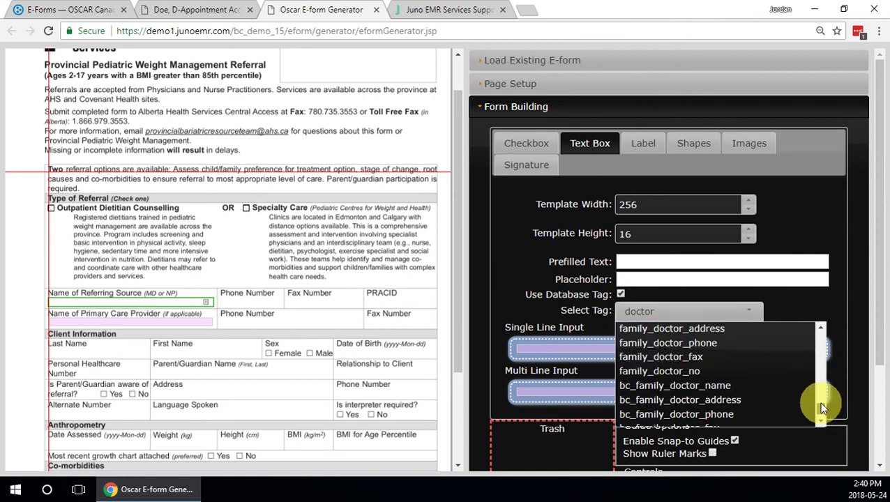
scroll(825, 378, "up", 10)
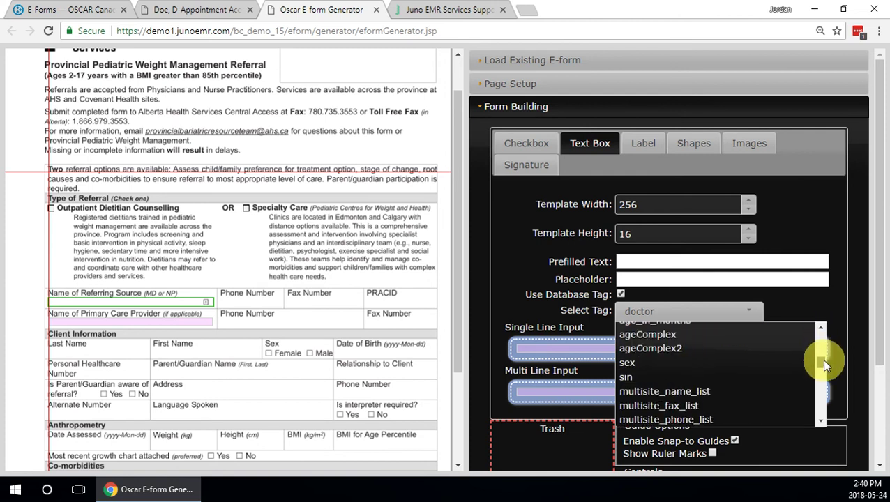
left_click(813, 305)
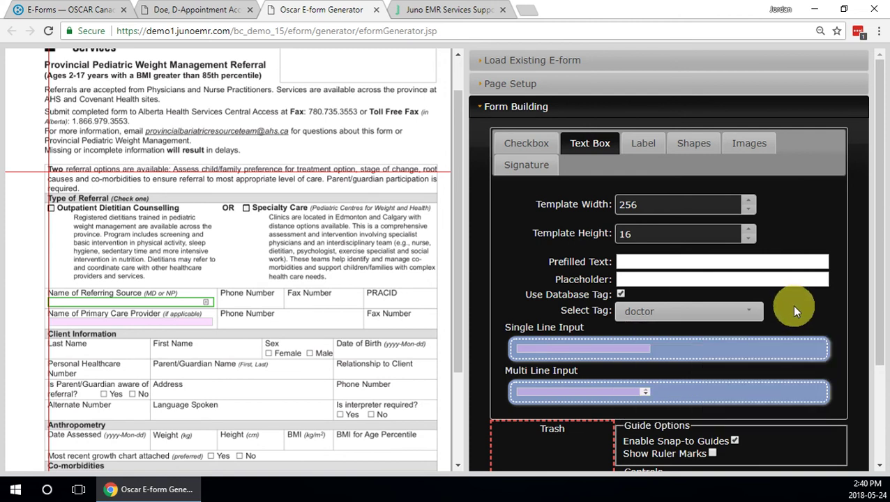
left_click(620, 294)
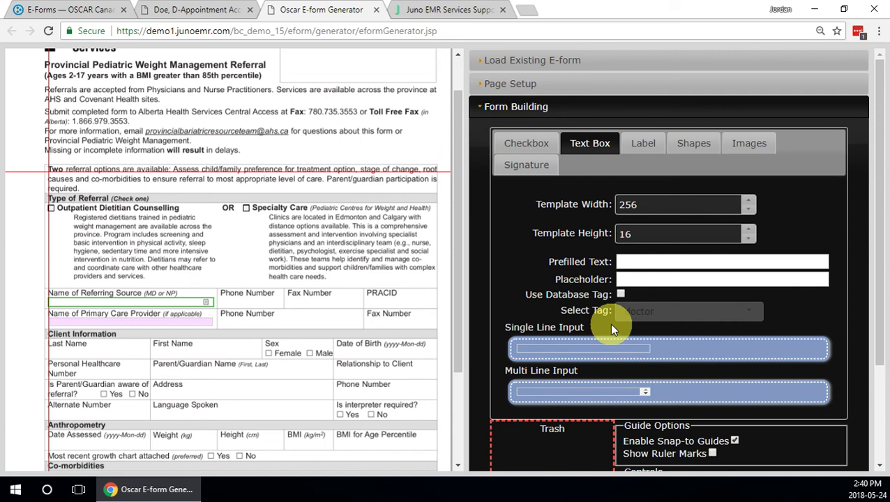
left_click(634, 263)
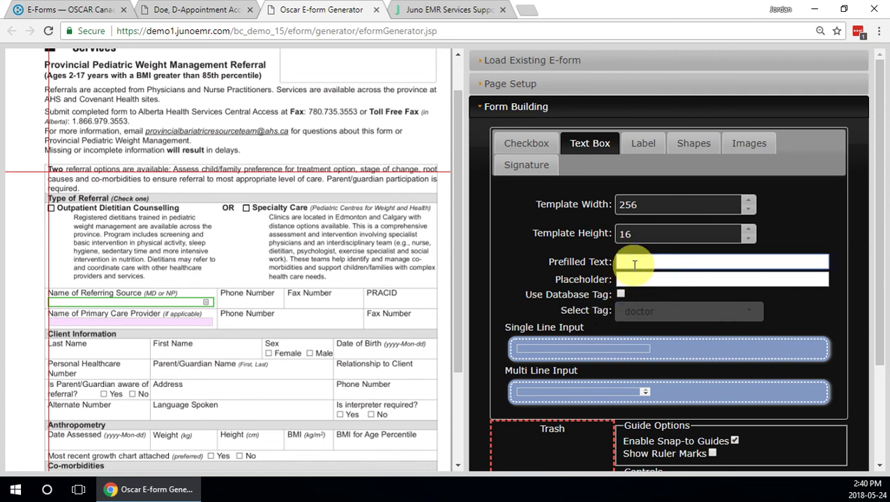
Add a 'test'-prefilled field under Parent/Guardian Name and a field with placeholder 'full address only!!!' under Address.
type("test")
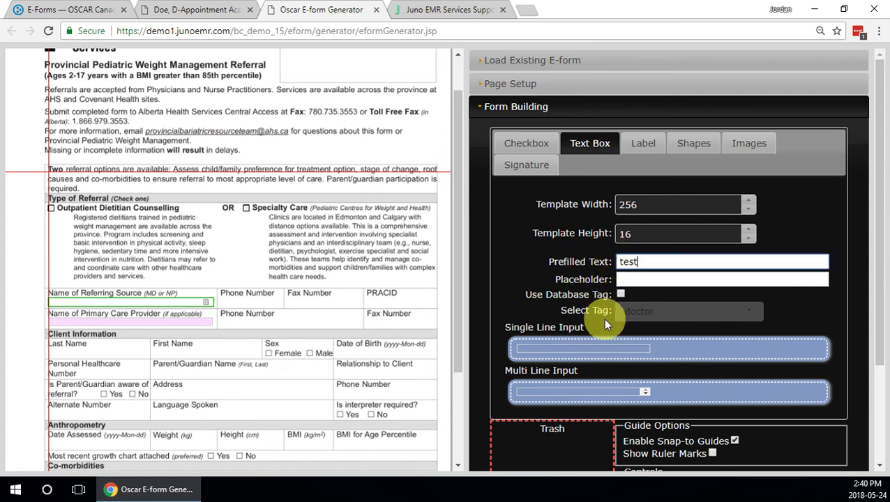
left_click_drag(589, 347, 221, 380)
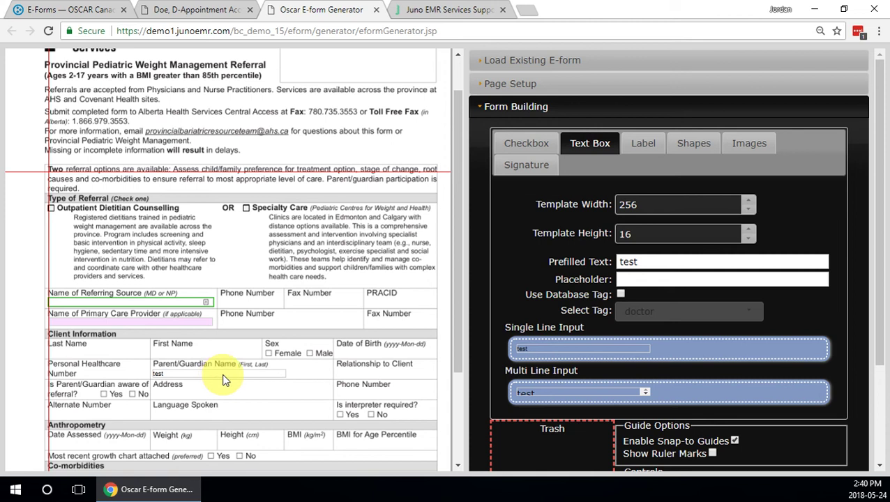
left_click_drag(651, 262, 618, 262)
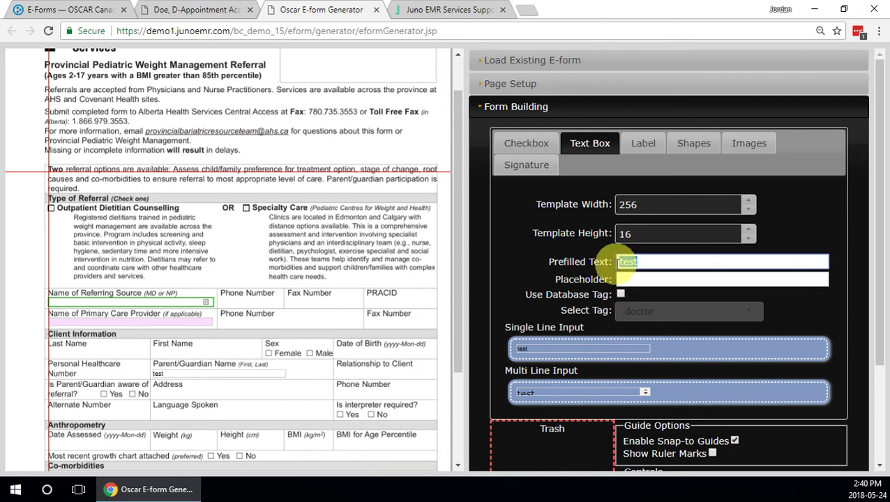
key("BackSpace")
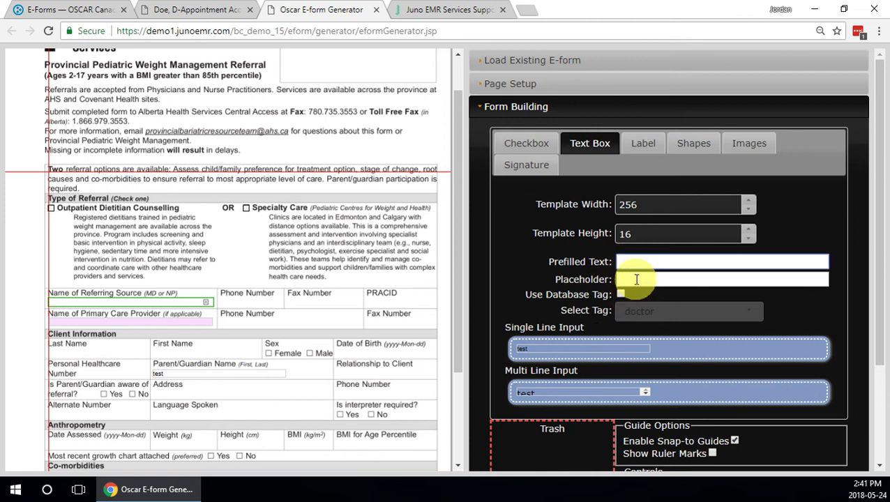
left_click(636, 279)
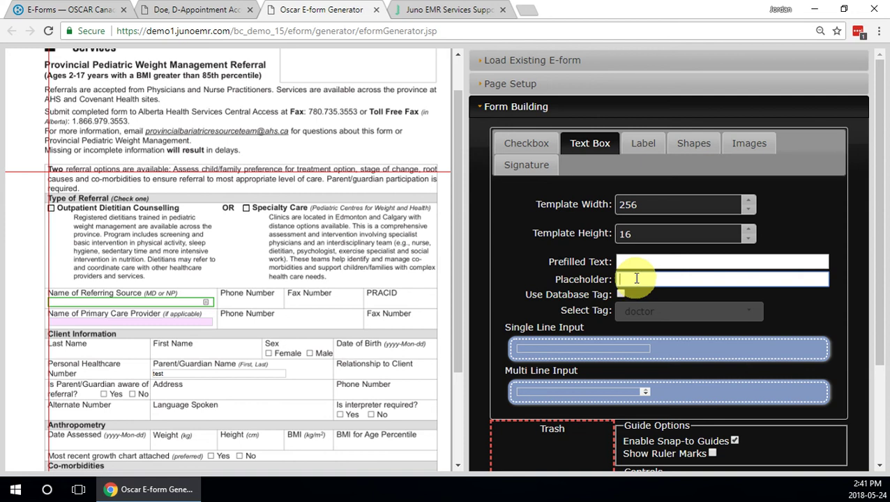
type("full address only!!!")
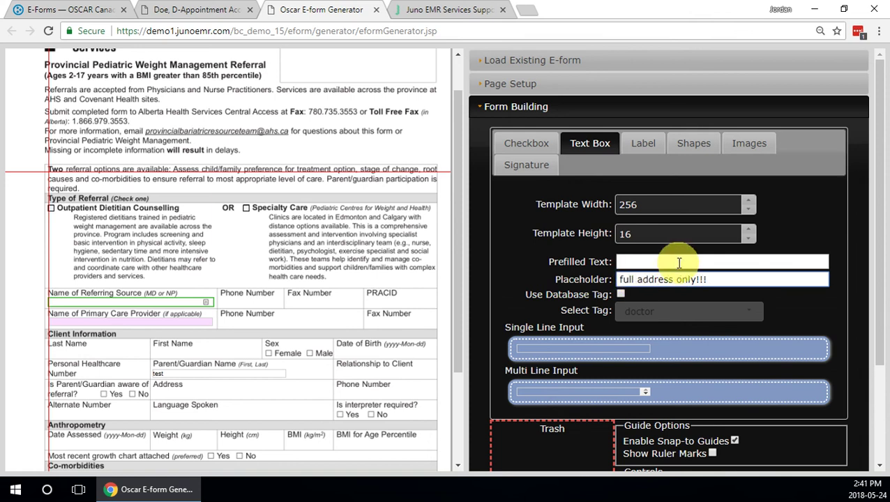
left_click_drag(590, 344, 220, 396)
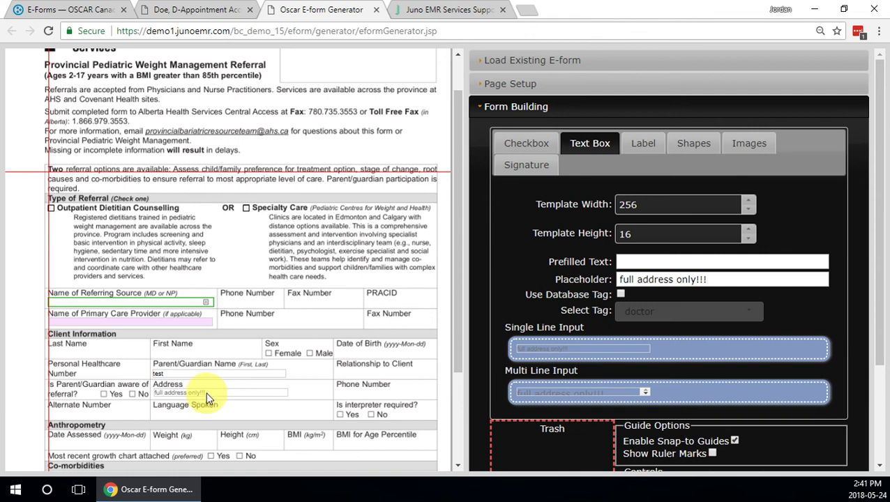
left_click(238, 317)
scroll(544, 325, "down", 1)
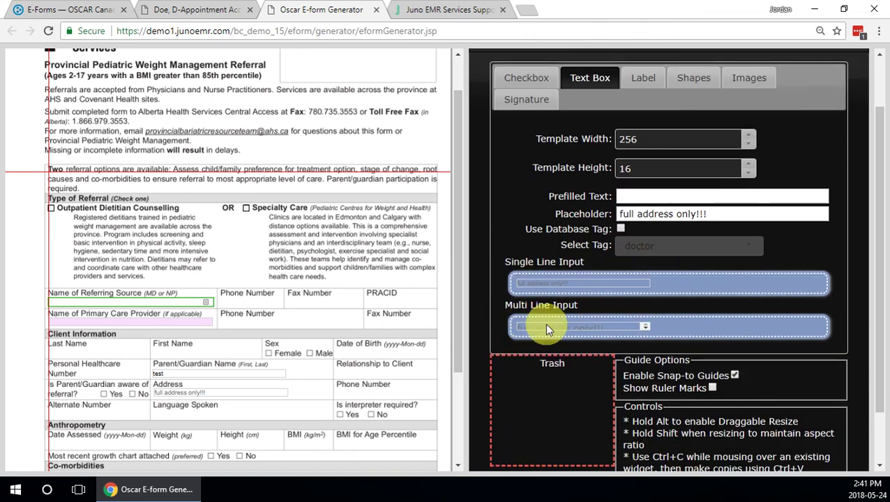
scroll(298, 280, "down", 2)
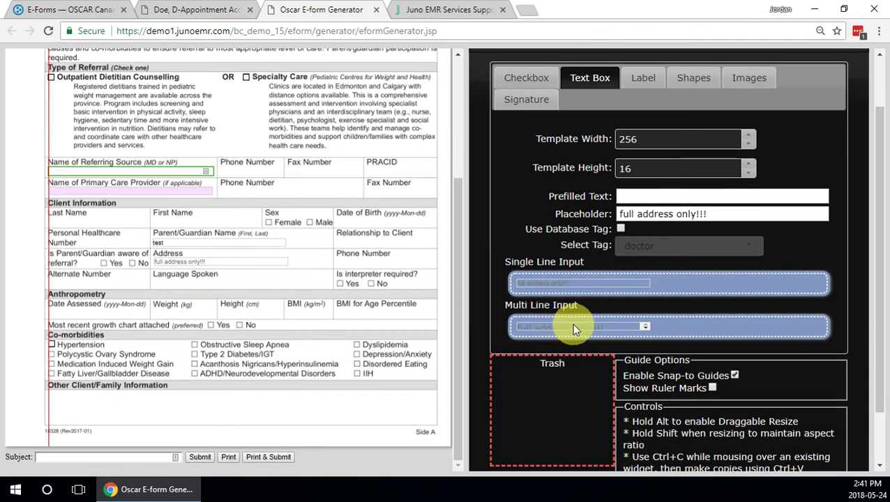
left_click_drag(574, 327, 110, 396)
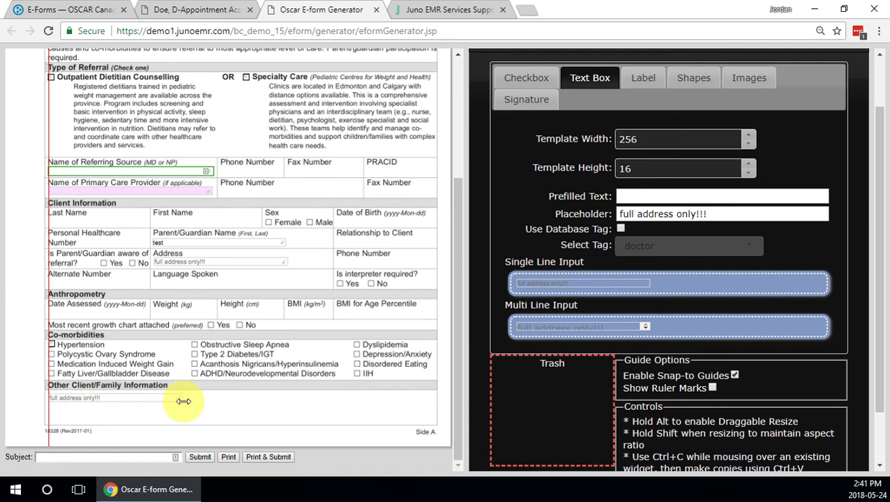
key("alt")
left_click_drag(178, 404, 430, 422)
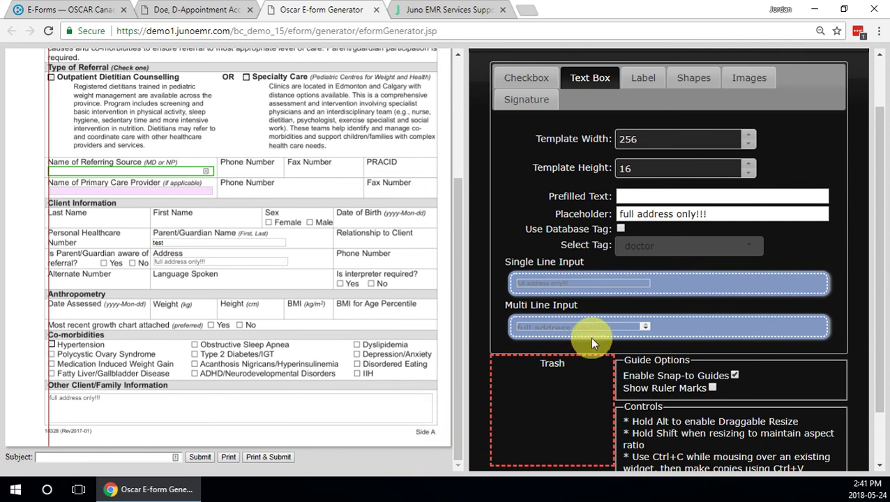
scroll(611, 324, "up", 1)
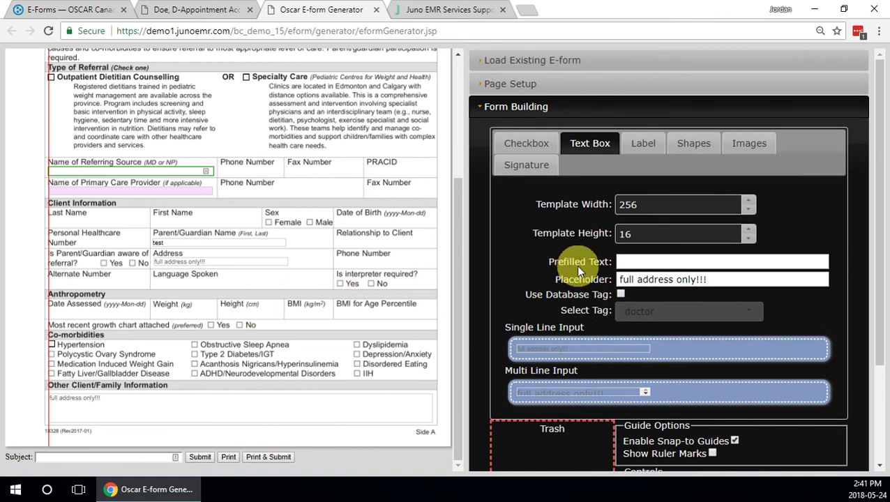
Rename the eForm from Untitled eForm to jordan2, include fax controls, and save it as a new eForm.
left_click(524, 110)
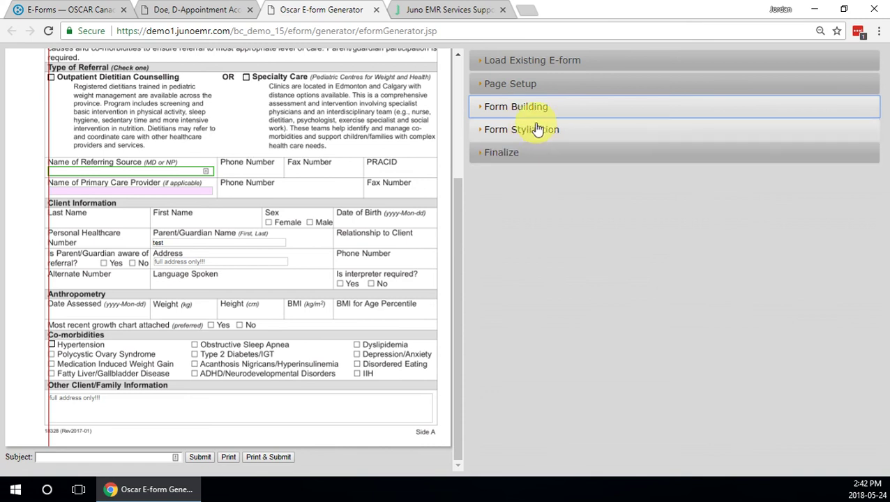
left_click(509, 155)
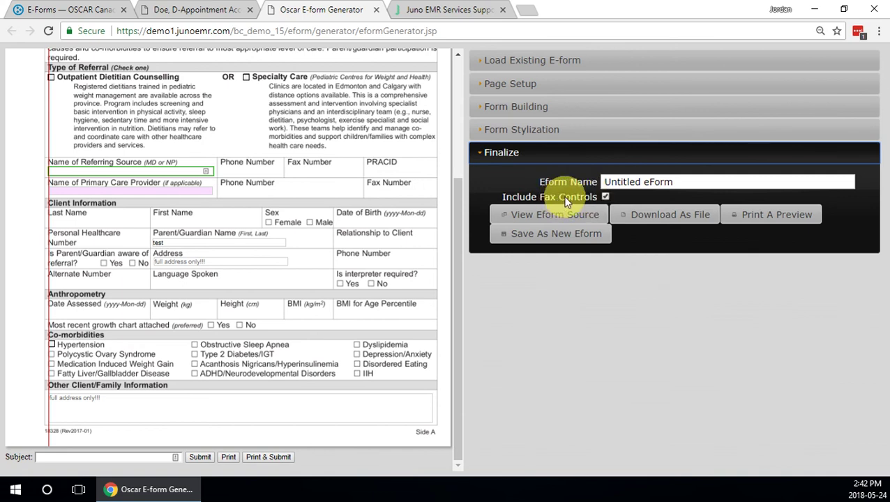
triple_click(620, 182)
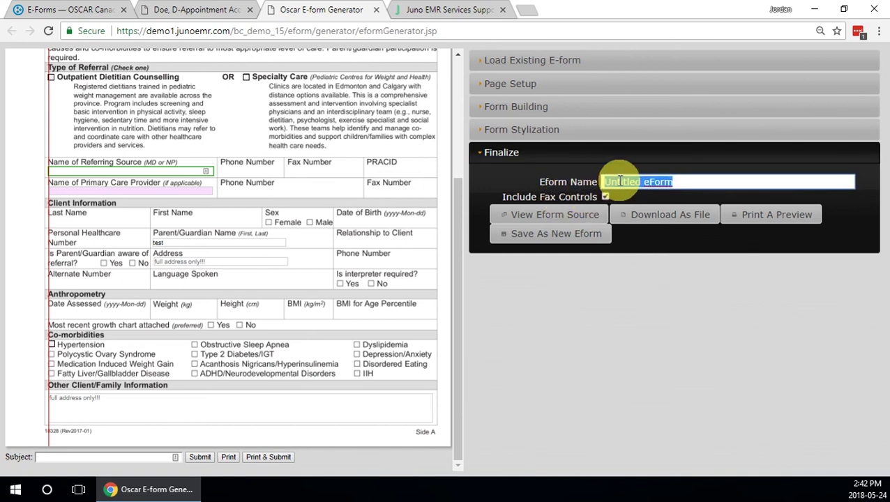
type("jordan2")
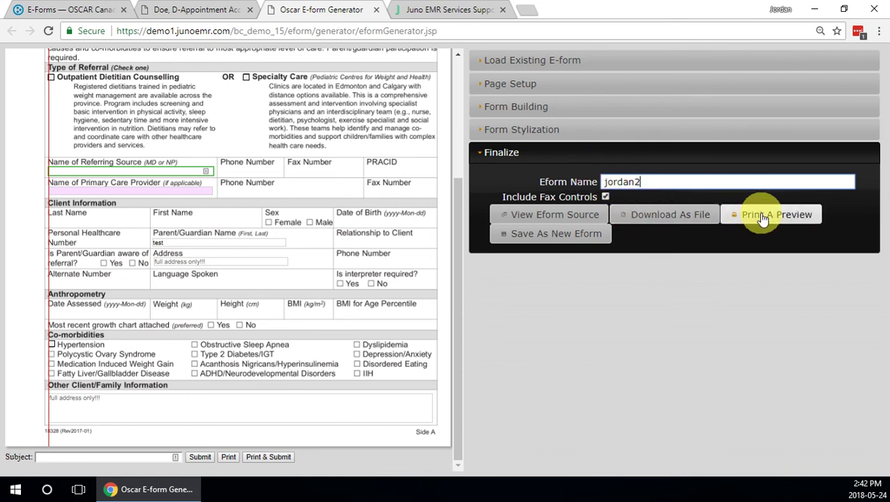
left_click(606, 198)
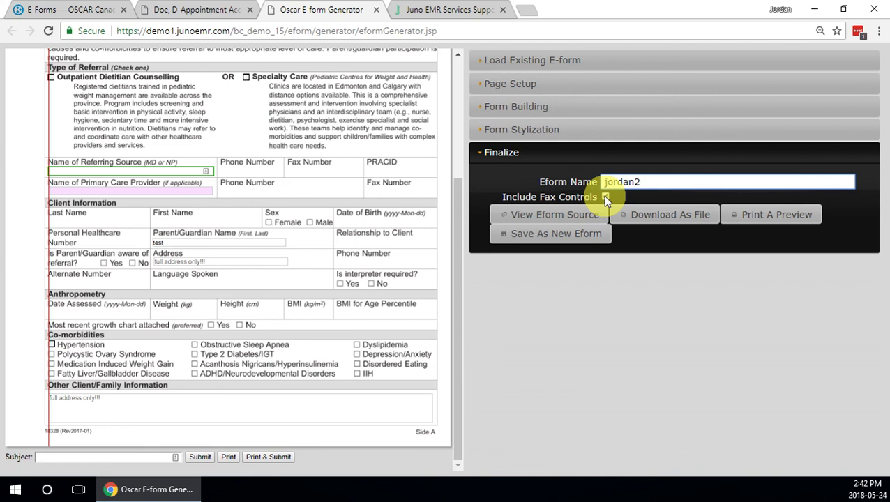
left_click(605, 198)
left_click(605, 197)
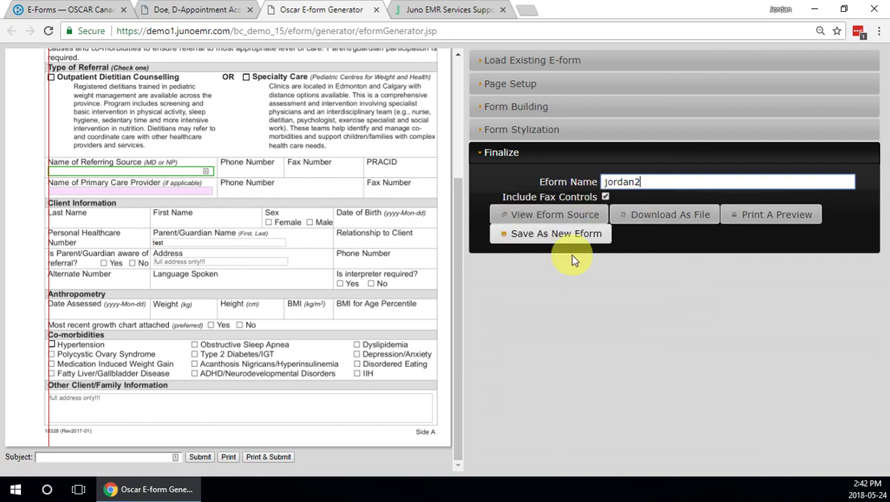
left_click(580, 236)
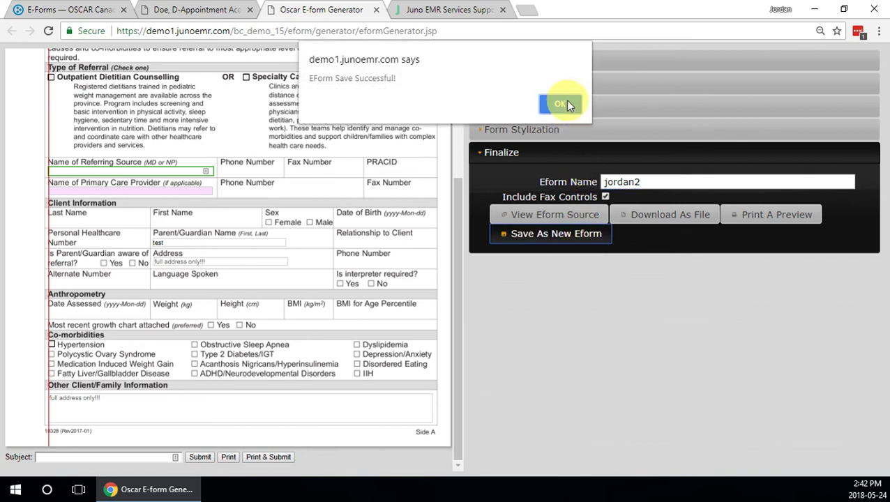
left_click(562, 104)
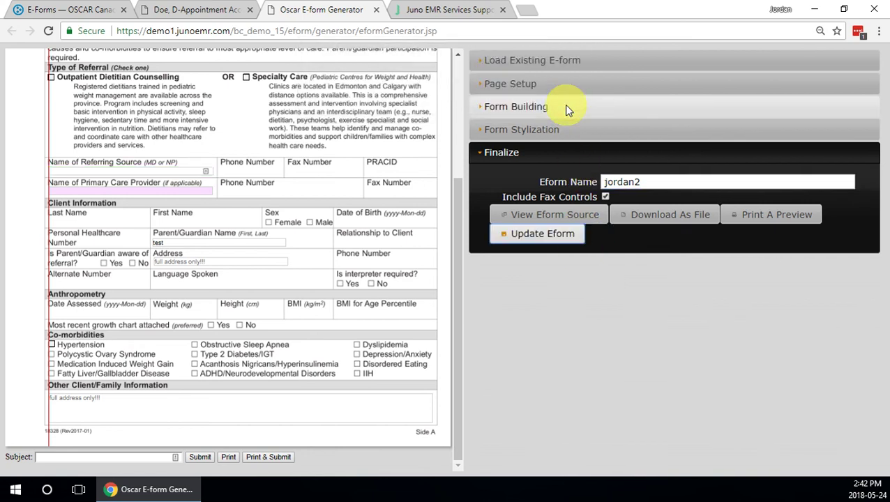
Open Administration > Forms/eForms > Manage eForms, preview jordan2, then close the preview.
left_click(377, 10)
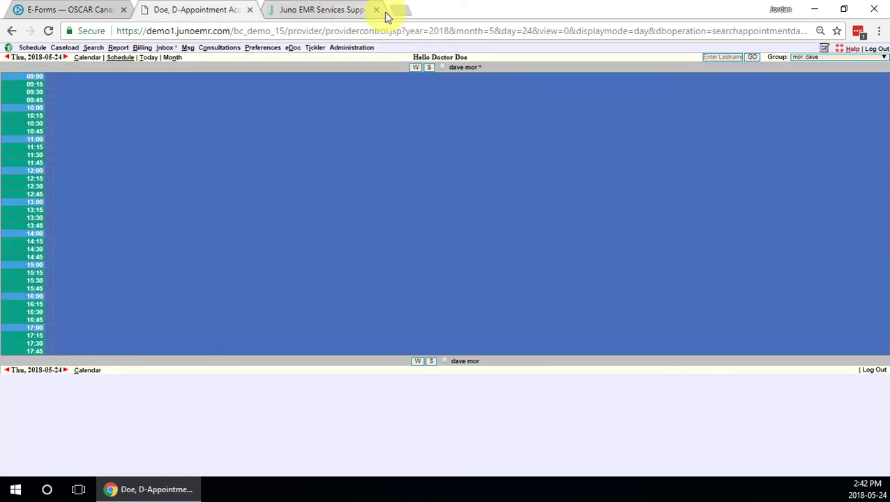
left_click(357, 51)
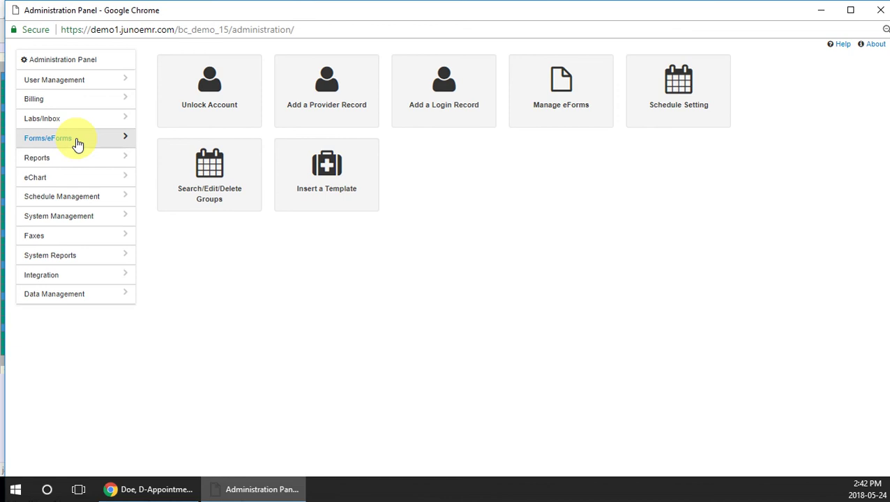
left_click(74, 140)
left_click(65, 192)
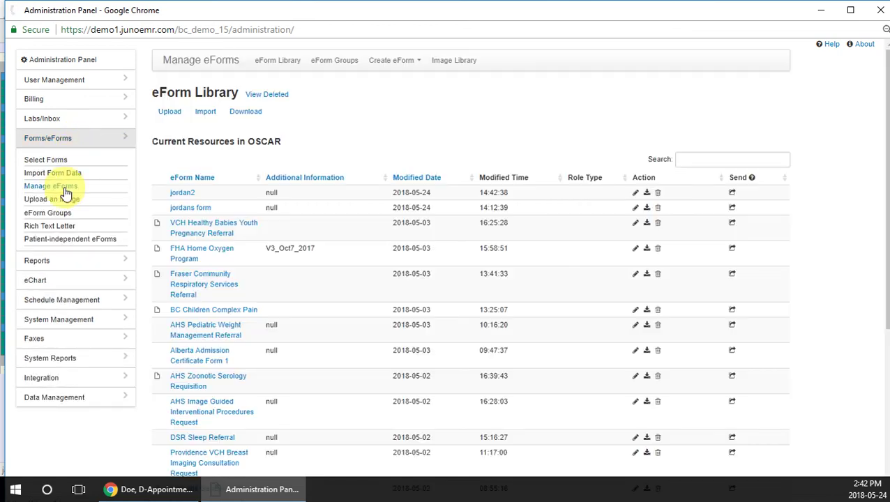
left_click(189, 195)
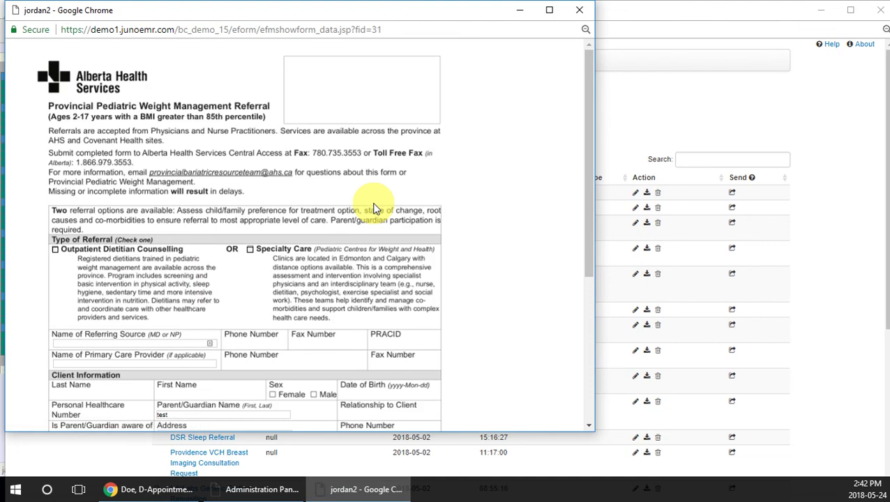
scroll(373, 208, "down", 4)
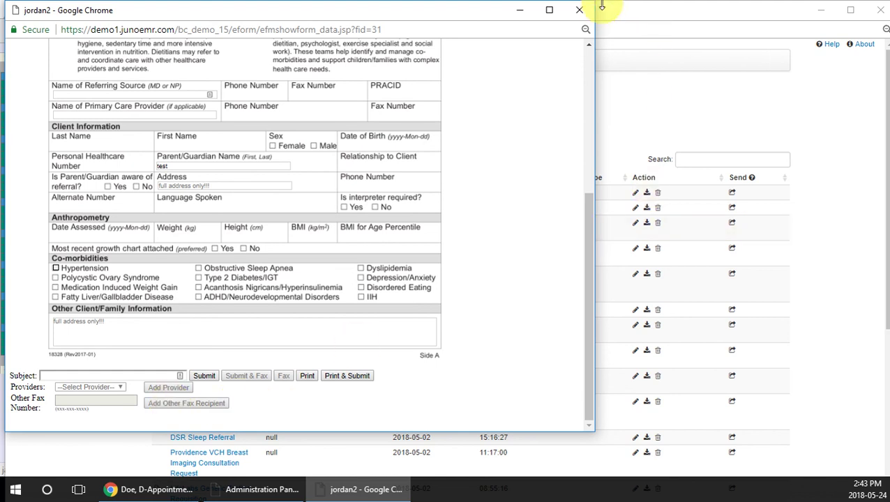
left_click(579, 10)
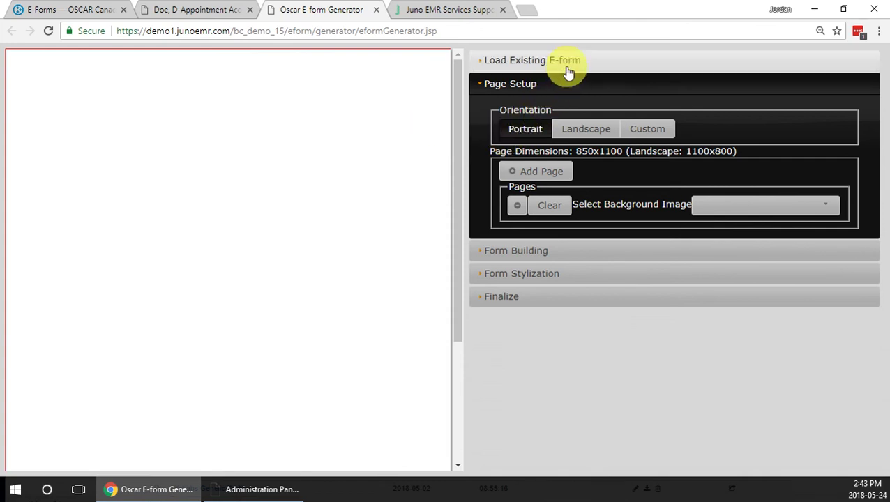
Load the saved jordan2 eForm into the generator for editing.
left_click(570, 62)
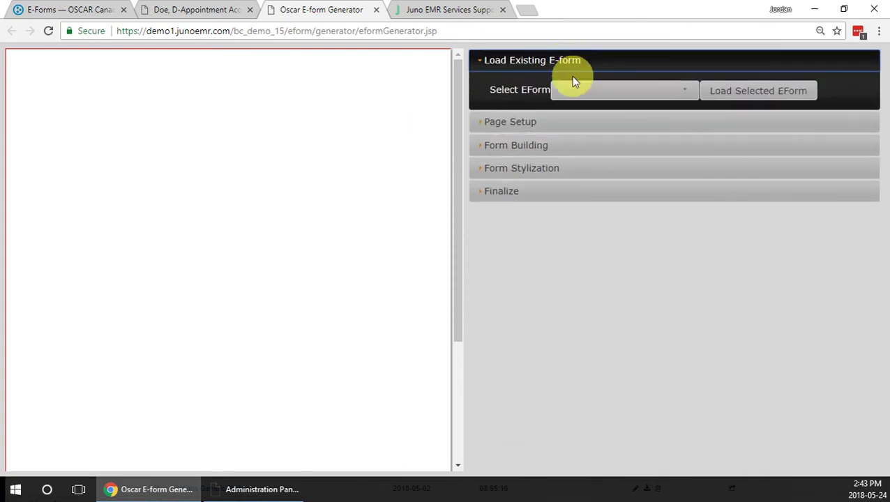
left_click(607, 94)
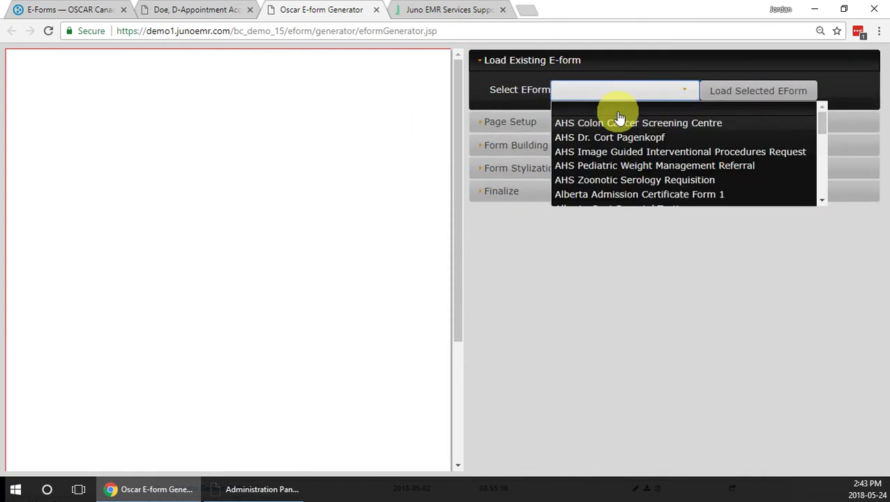
scroll(619, 117, "down", 3)
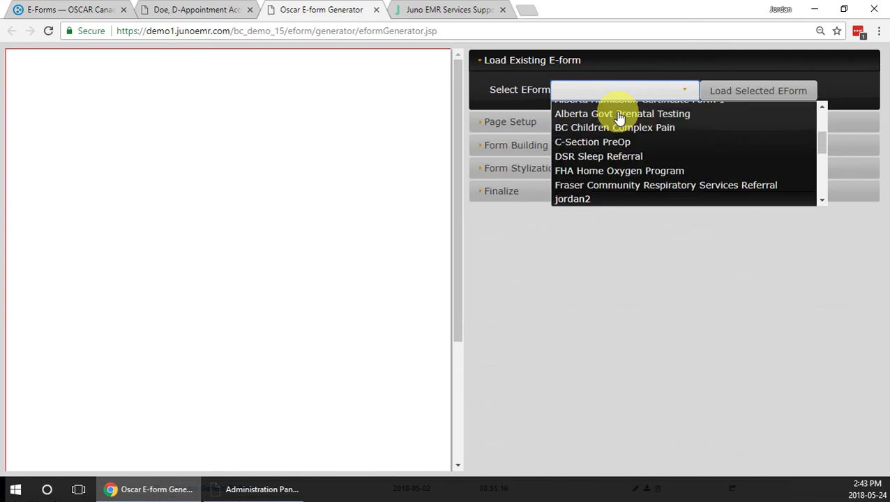
left_click(588, 199)
left_click(729, 99)
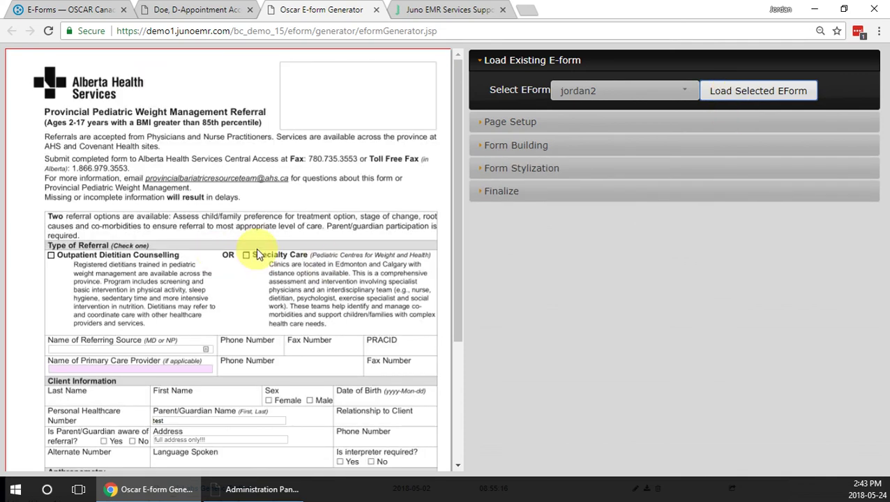
scroll(296, 244, "down", 1)
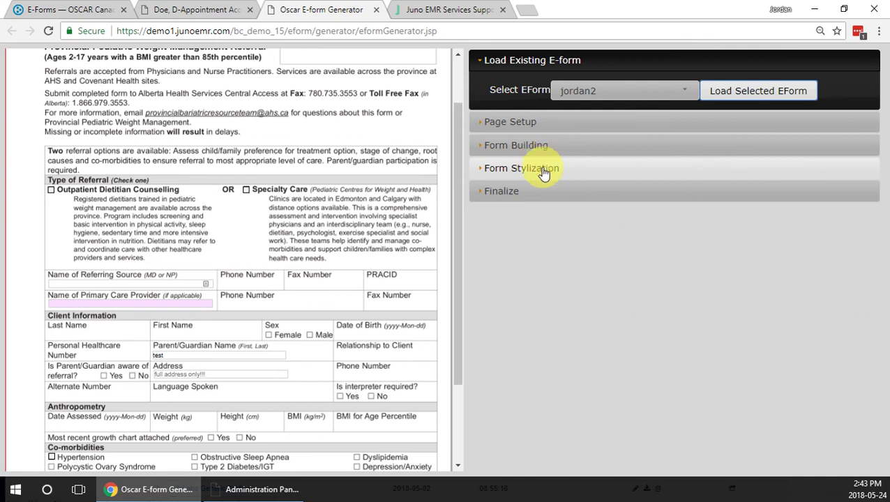
Drag the 'full address only!!!' Address text box onto Trash to delete it.
left_click(521, 147)
scroll(285, 264, "down", 2)
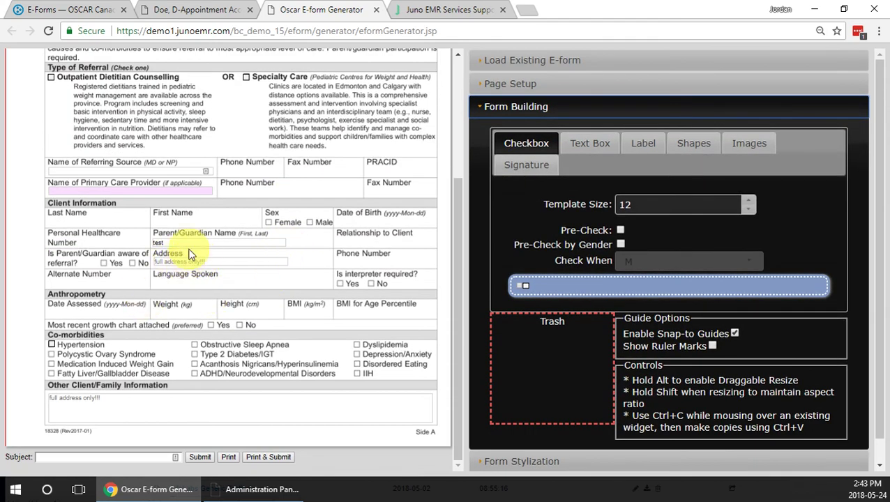
left_click_drag(188, 266, 556, 366)
scroll(620, 315, "down", 1)
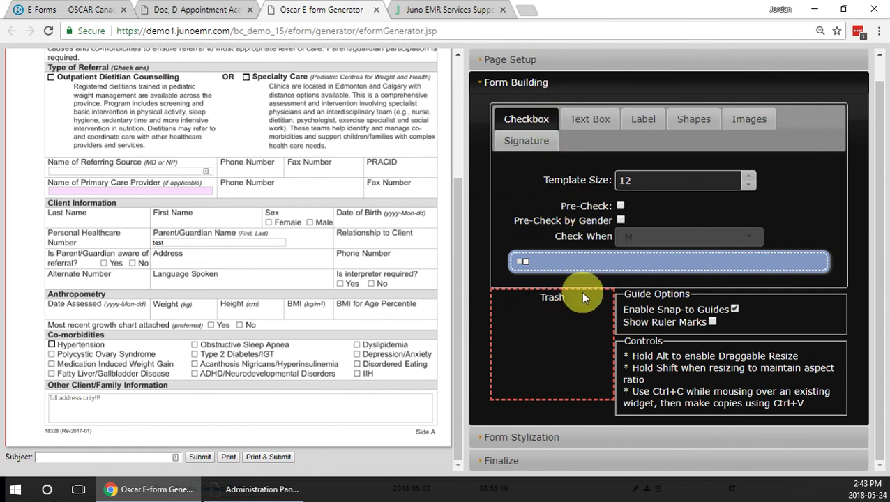
Save the edited form as an update to the existing jordan2 eForm and confirm the success alert.
left_click(537, 461)
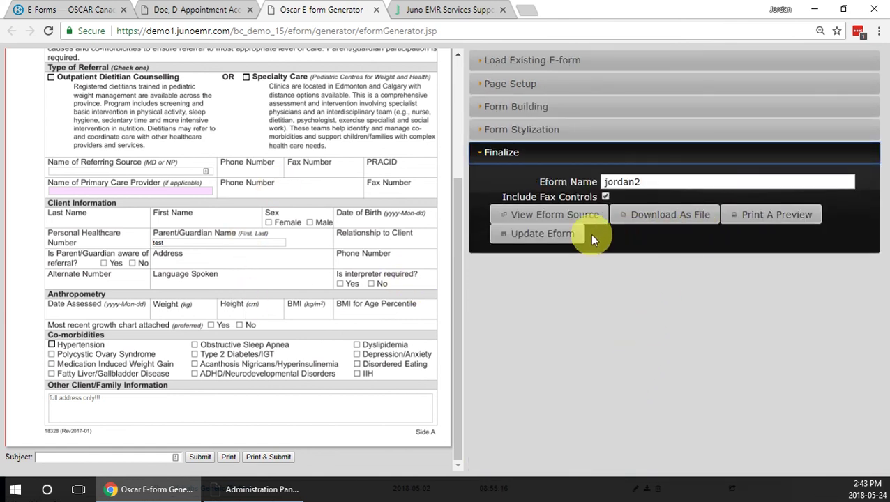
left_click(566, 238)
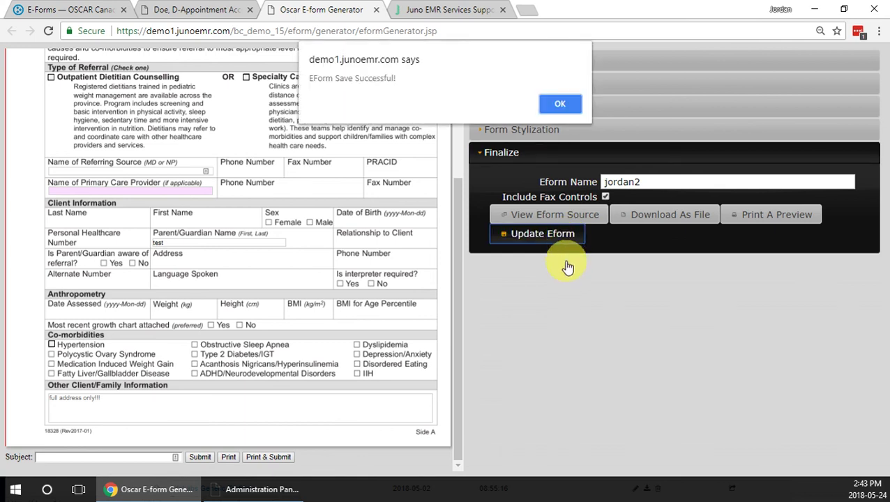
left_click(562, 106)
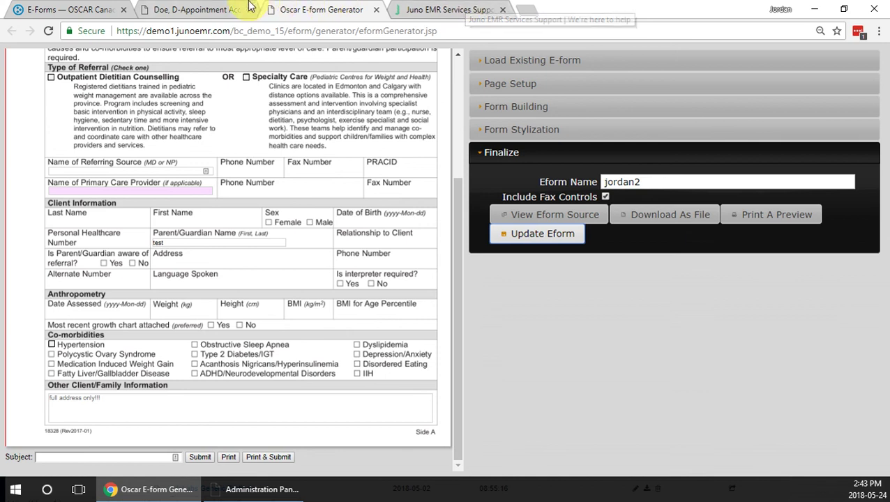
Switch back to the doctor's appointment schedule tab for 2018-05-24.
left_click(219, 7)
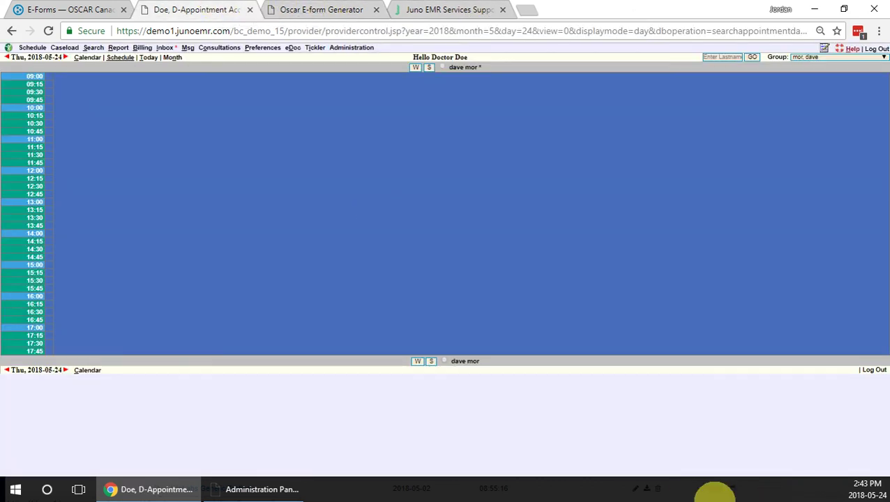